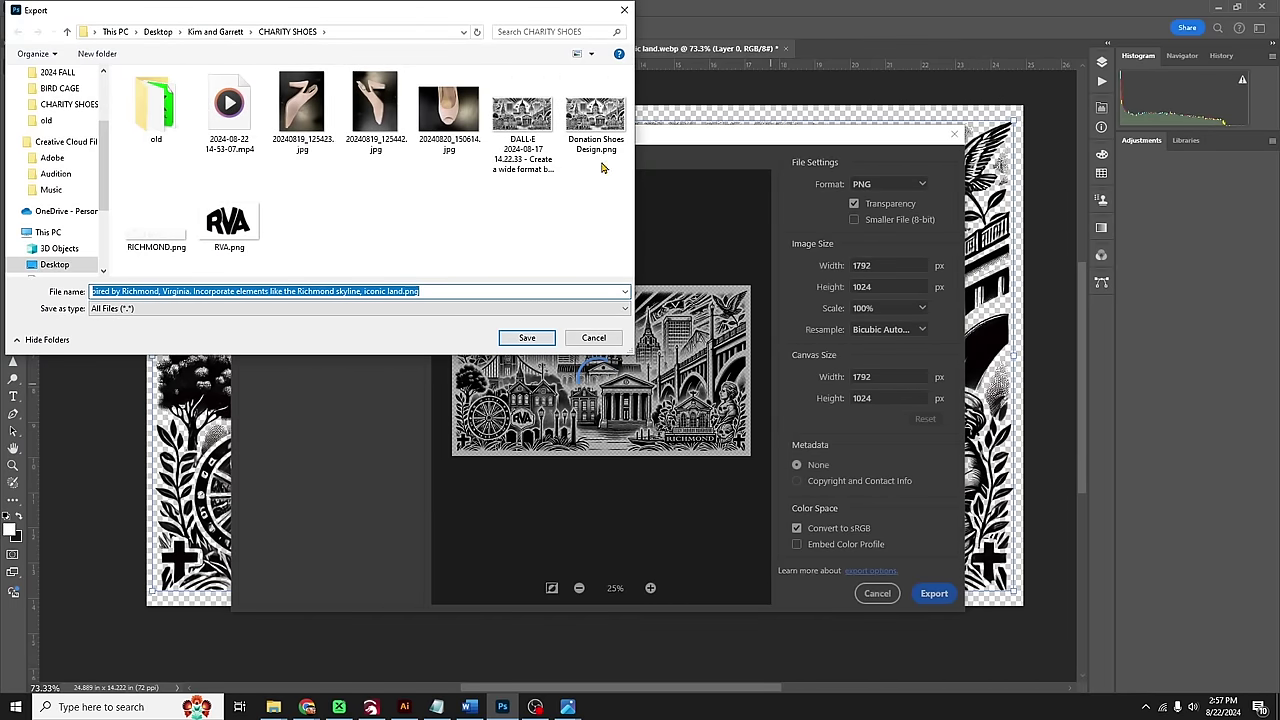
# Export the mural artwork as Charity Shoe Design.png in the CHARITY SHOES folder and close its document without saving
pyautogui.click(585, 291)
pyautogui.hotkey('shift', 'Home')
pyautogui.write('Chs')
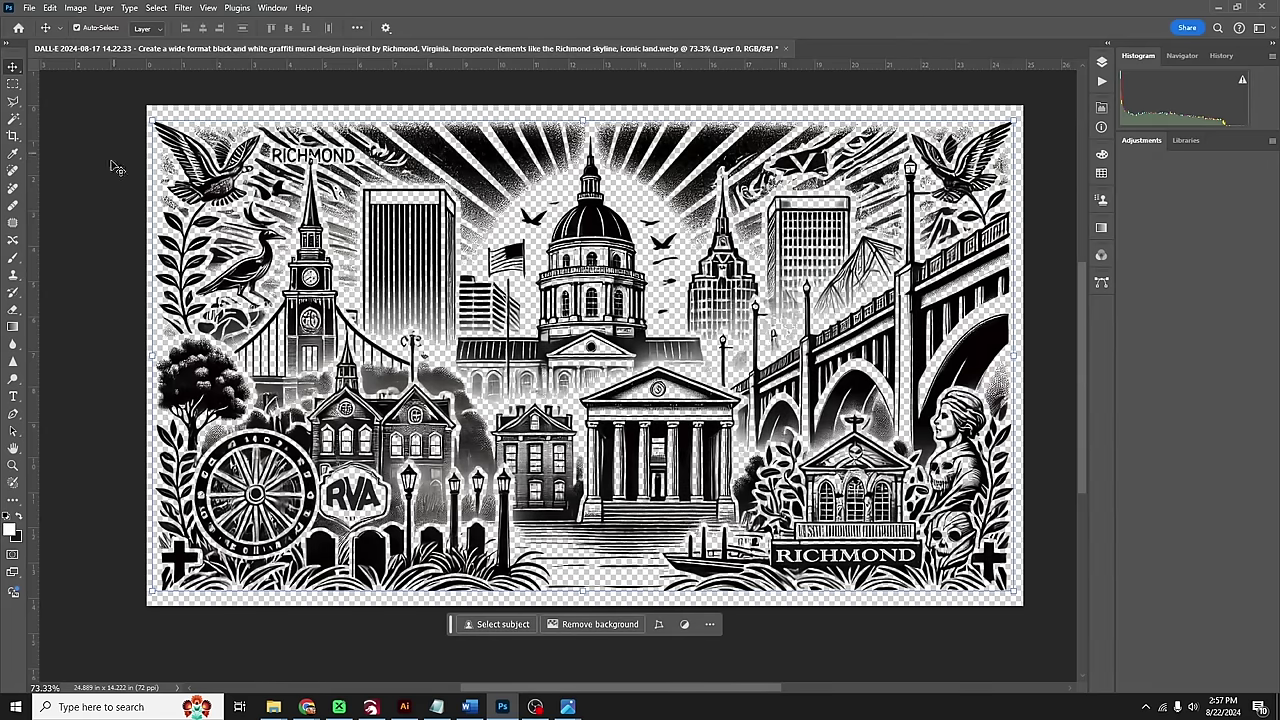
pyautogui.click(786, 48)
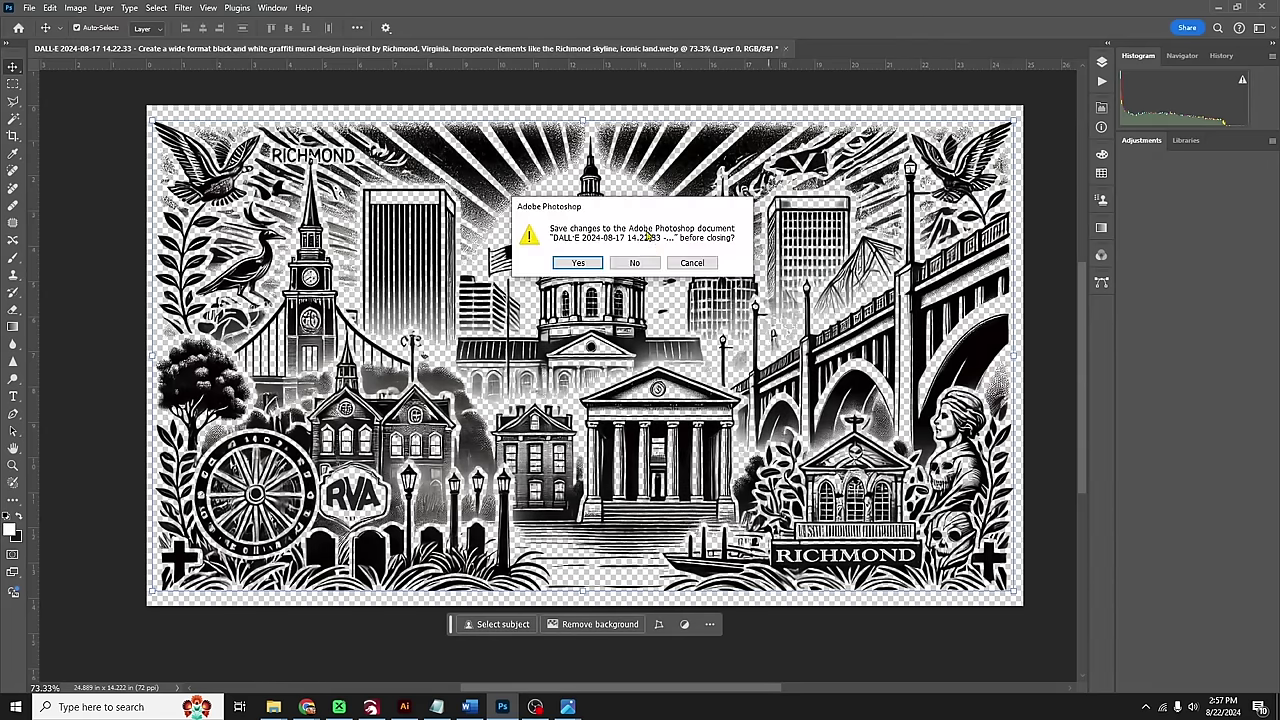
pyautogui.click(648, 266)
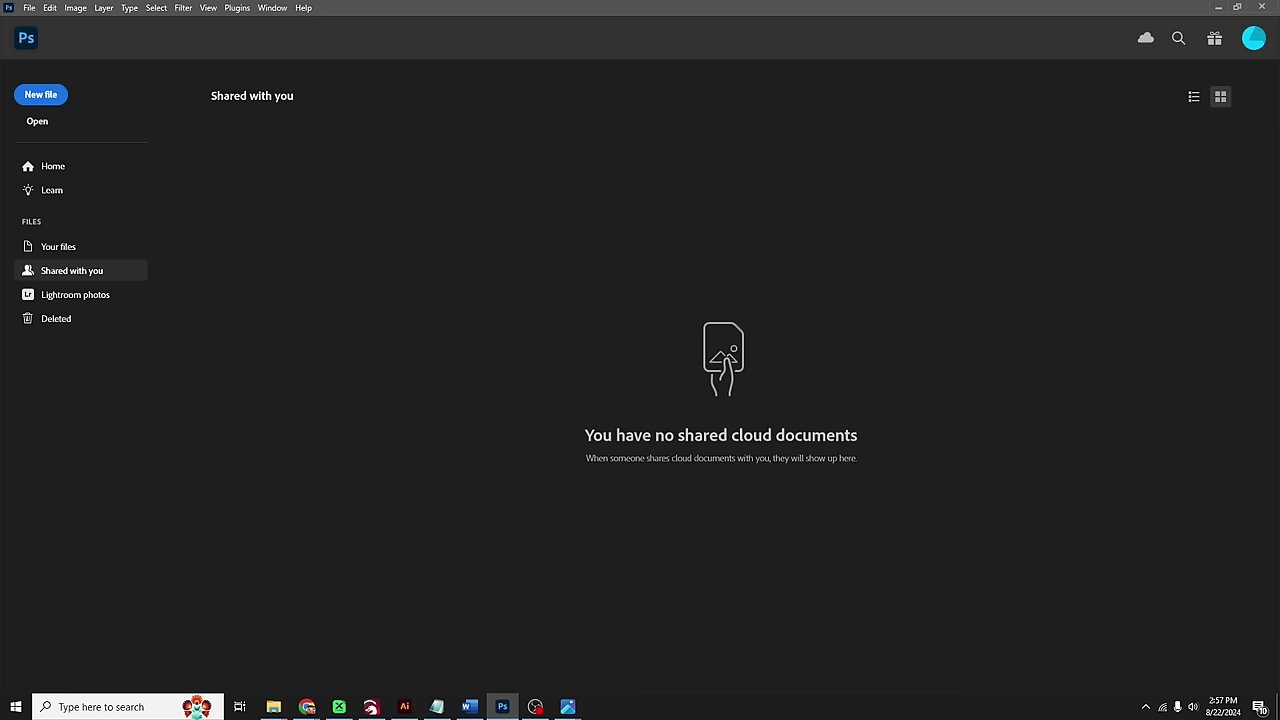
# Open the shoe photo 20240819_125423.jpg from the CHARITY SHOES folder in Photoshop
pyautogui.click(273, 707)
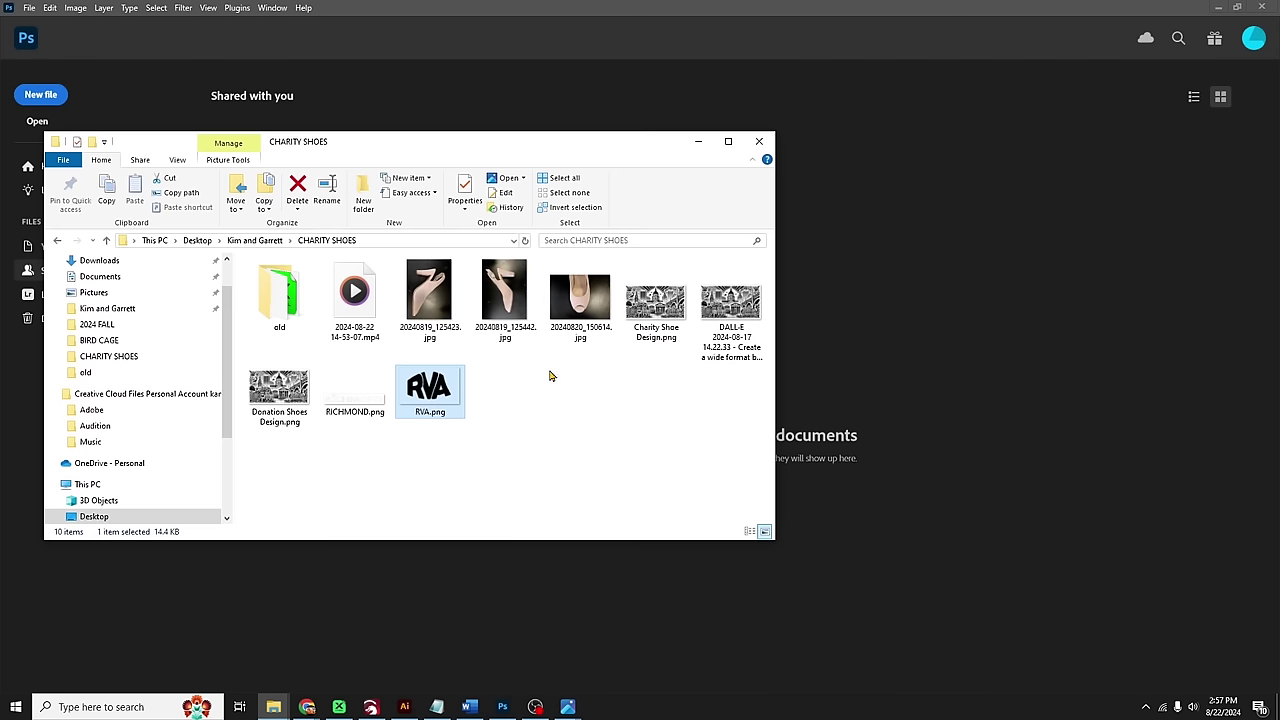
pyautogui.rightClick(439, 265)
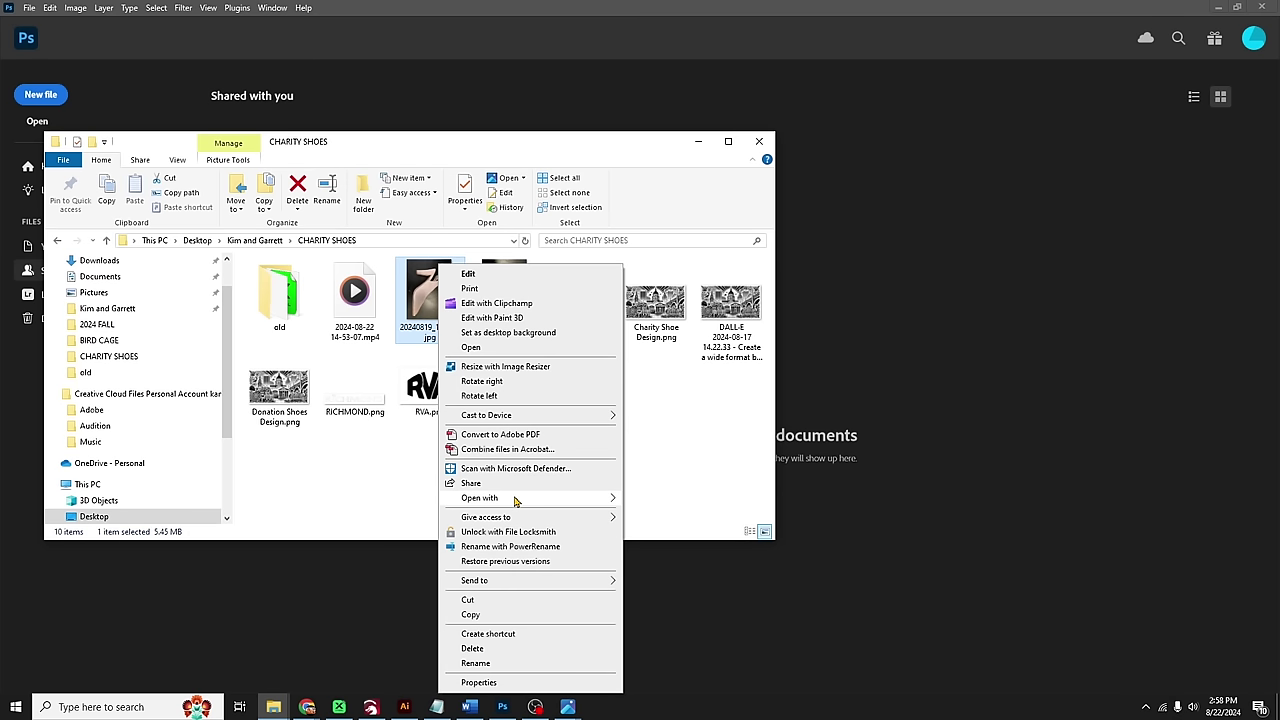
pyautogui.moveTo(516, 498)
pyautogui.click(690, 529)
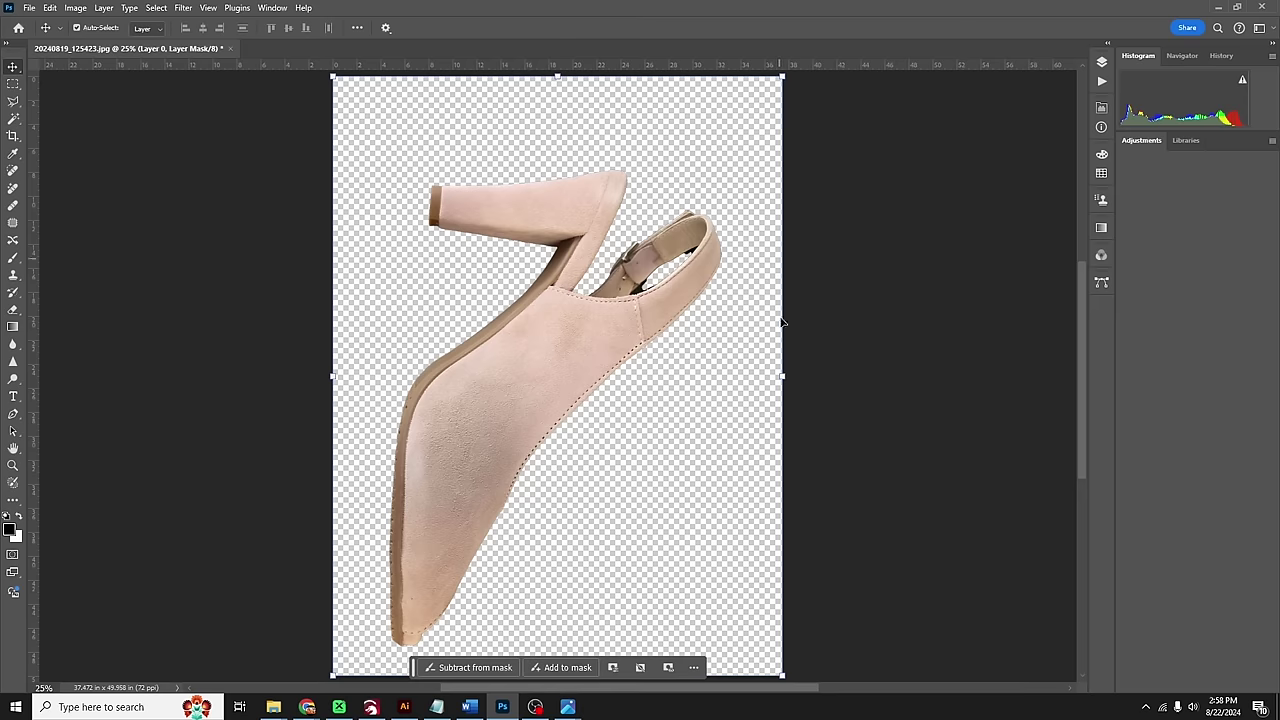
# Rotate the whole shoe image 90° counter-clockwise so the shoe stands on its heel with the toe pointing right
pyautogui.click(793, 77)
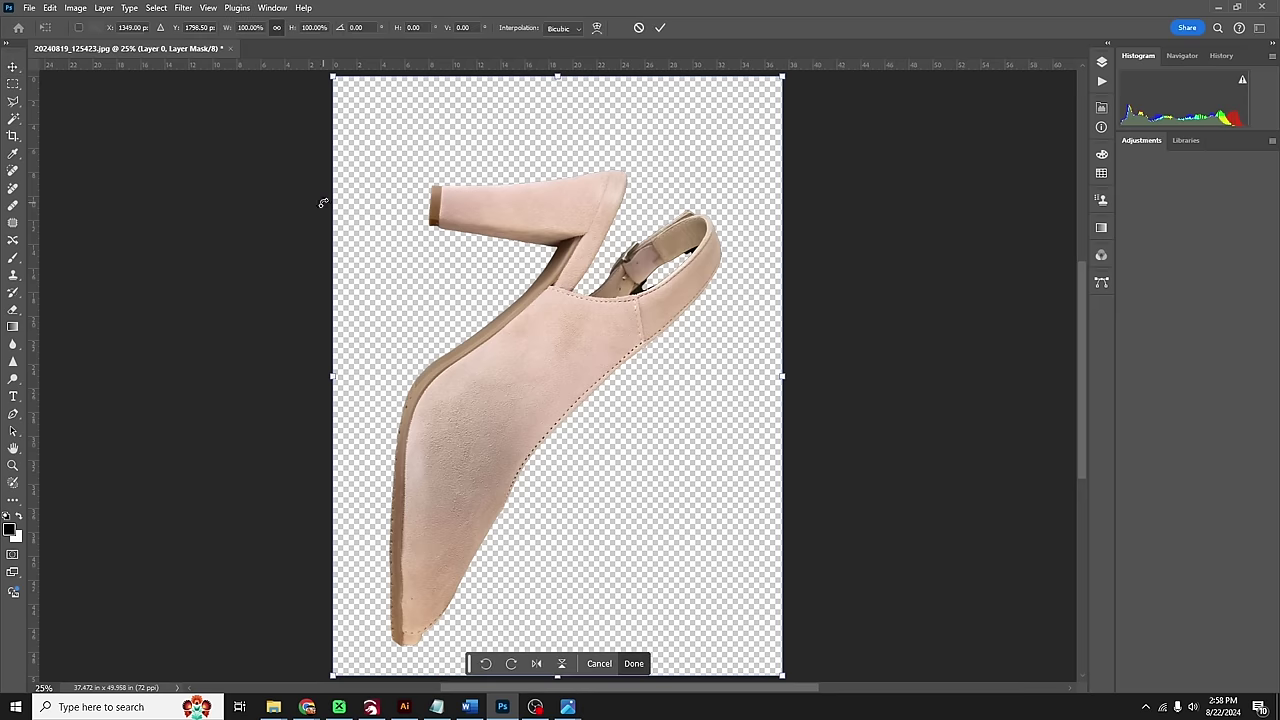
pyautogui.click(76, 8)
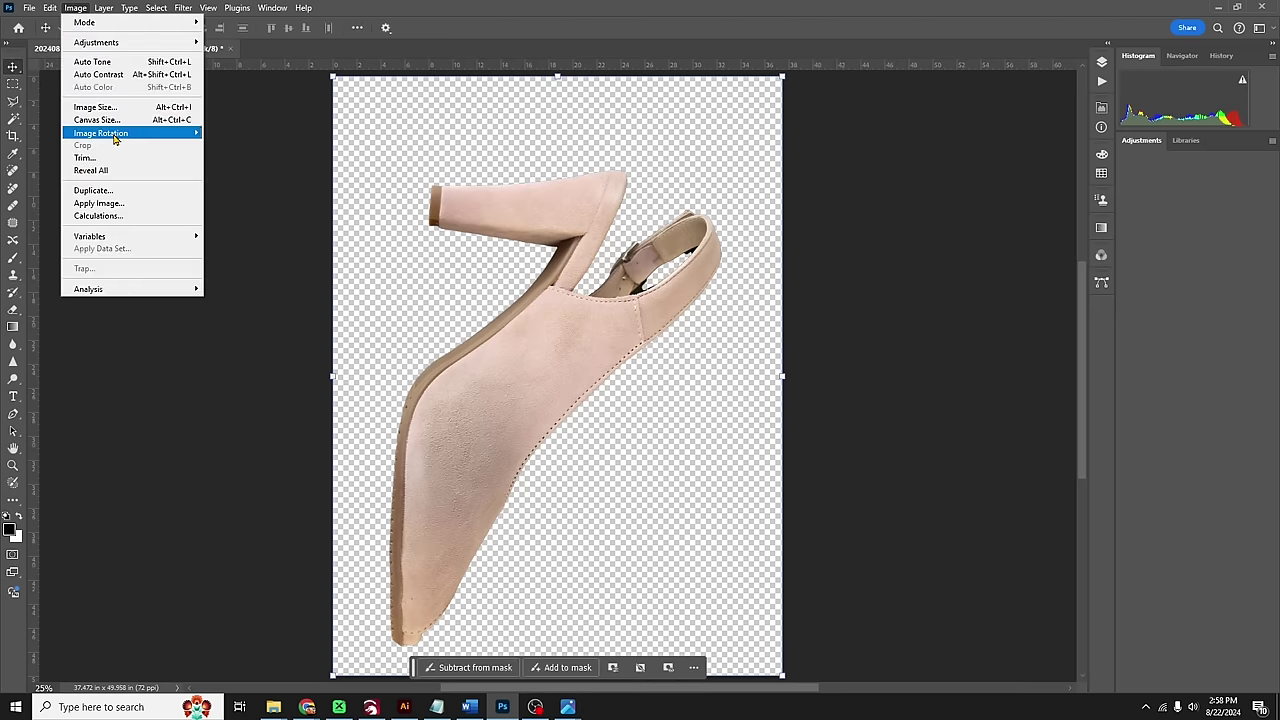
pyautogui.moveTo(123, 140)
pyautogui.click(252, 158)
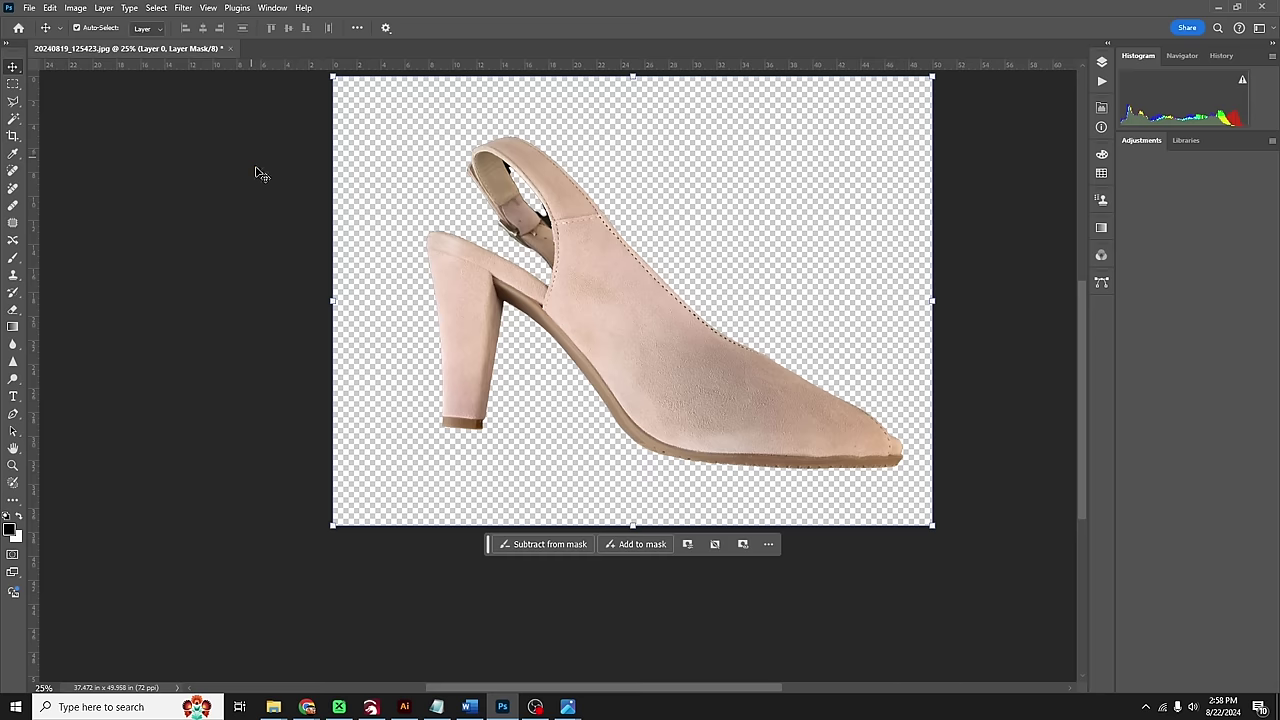
pyautogui.click(83, 120)
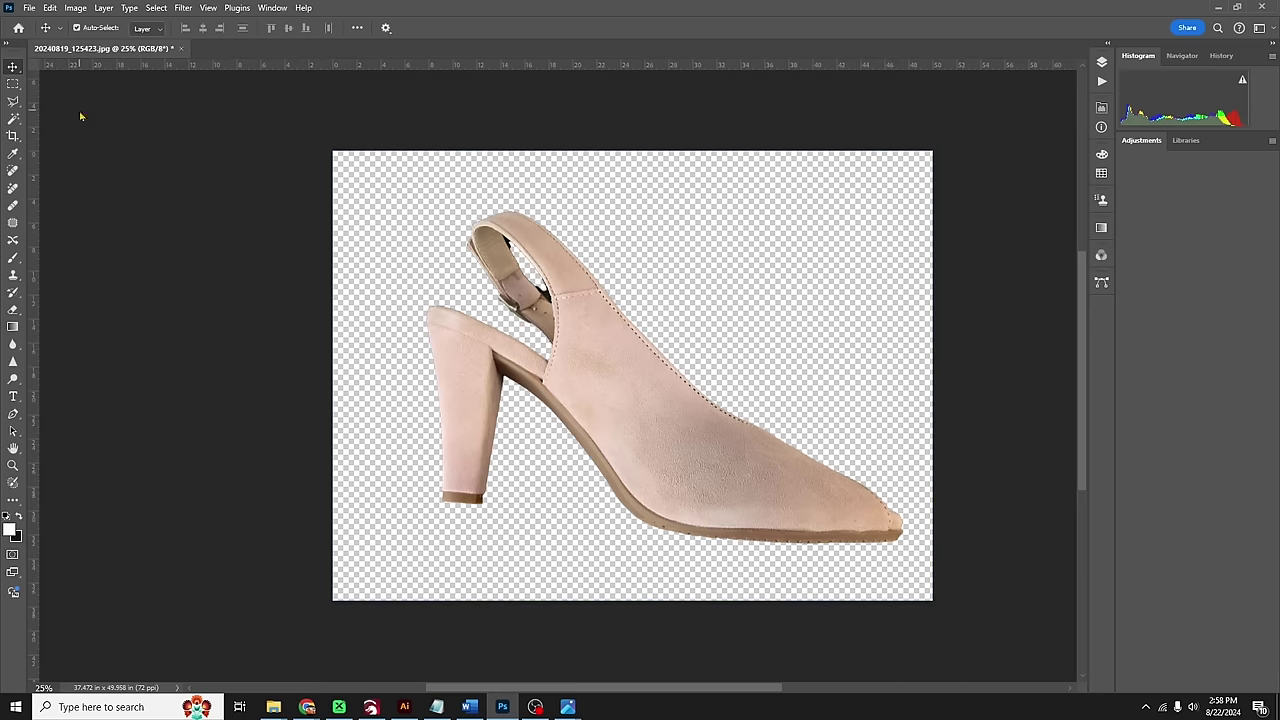
# Flatten the masked shoe layer into a single background layer
pyautogui.click(1101, 64)
pyautogui.rightClick(1031, 140)
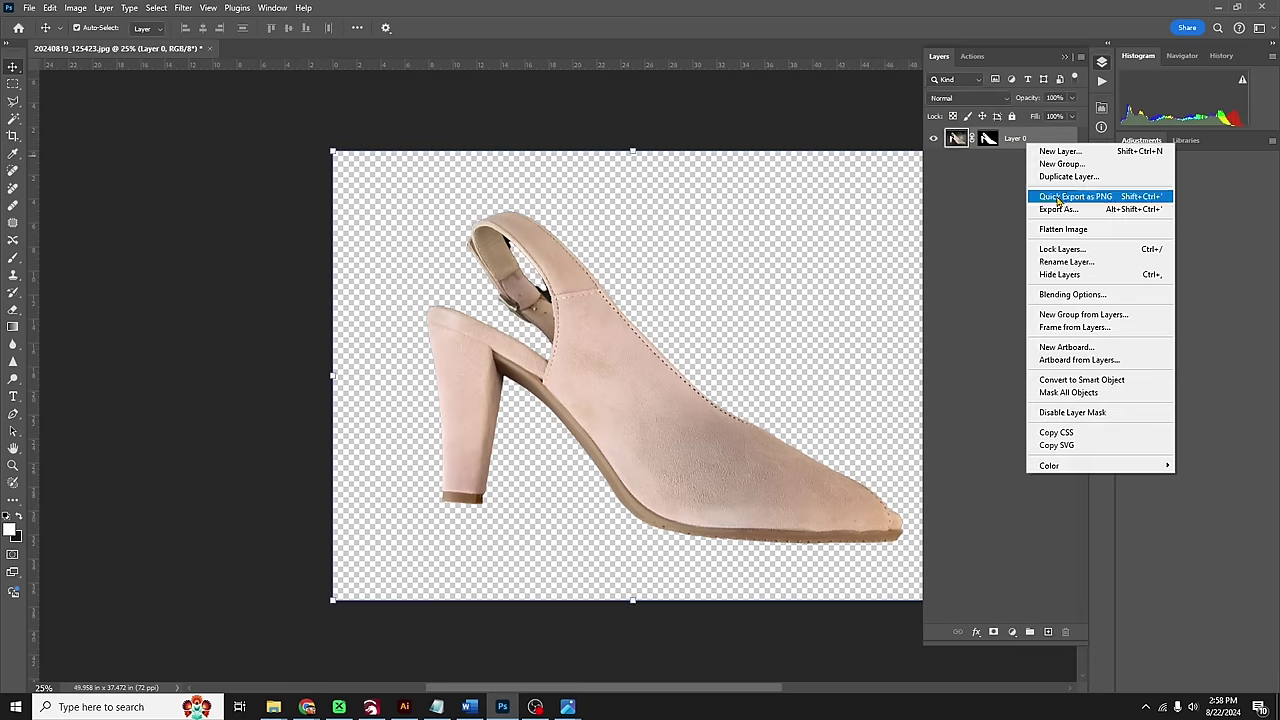
pyautogui.click(1075, 230)
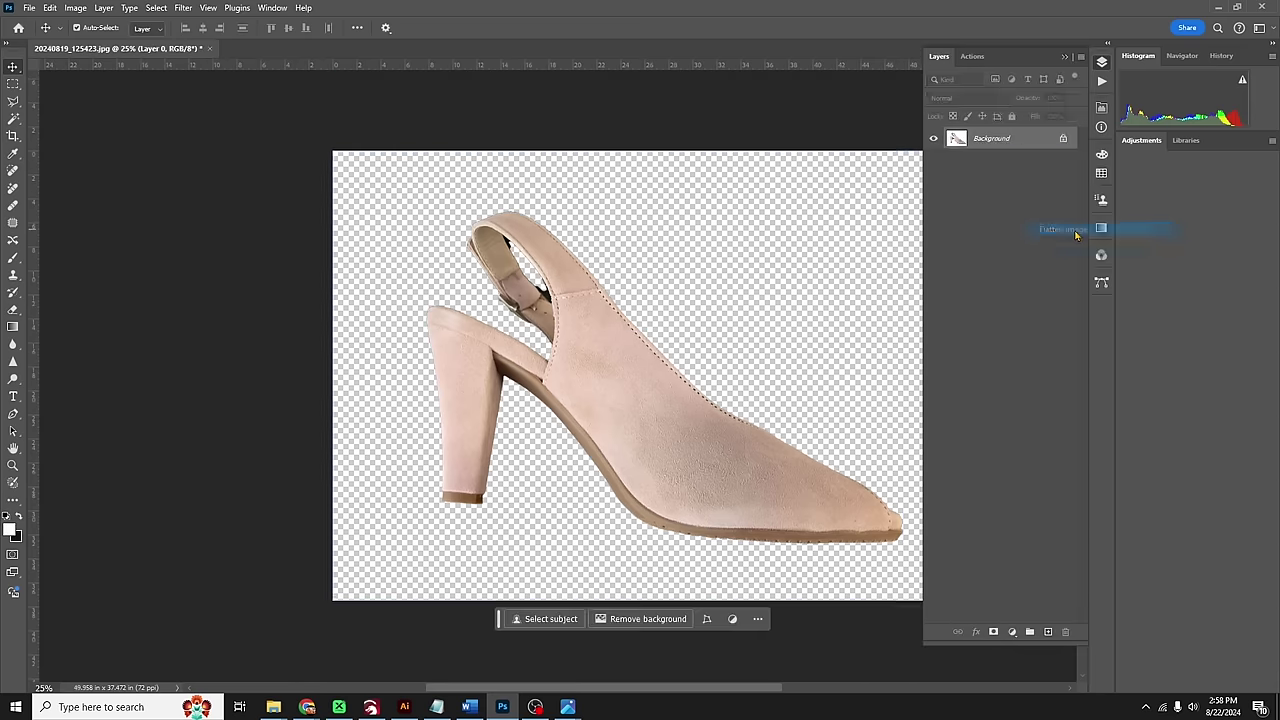
pyautogui.click(1102, 64)
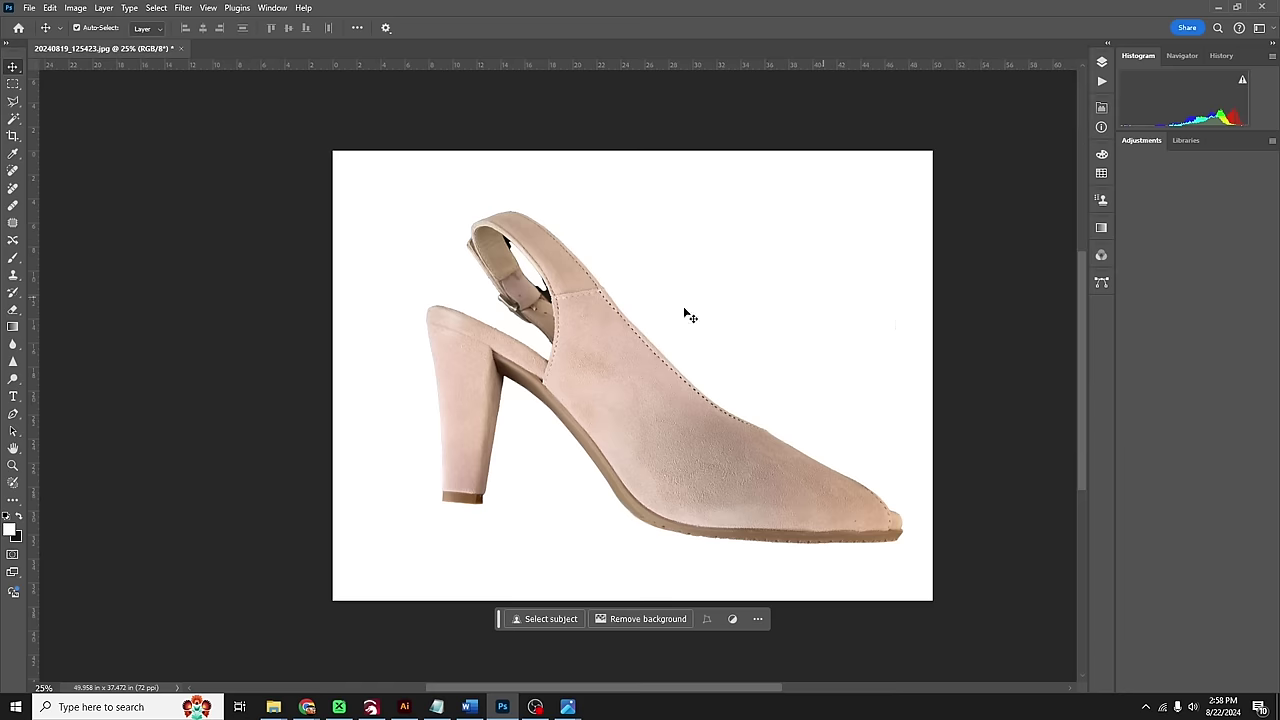
# Place Charity Shoe Design.png from the CHARITY SHOES folder over the shoe and enlarge it to about 144%
pyautogui.moveTo(273, 707)
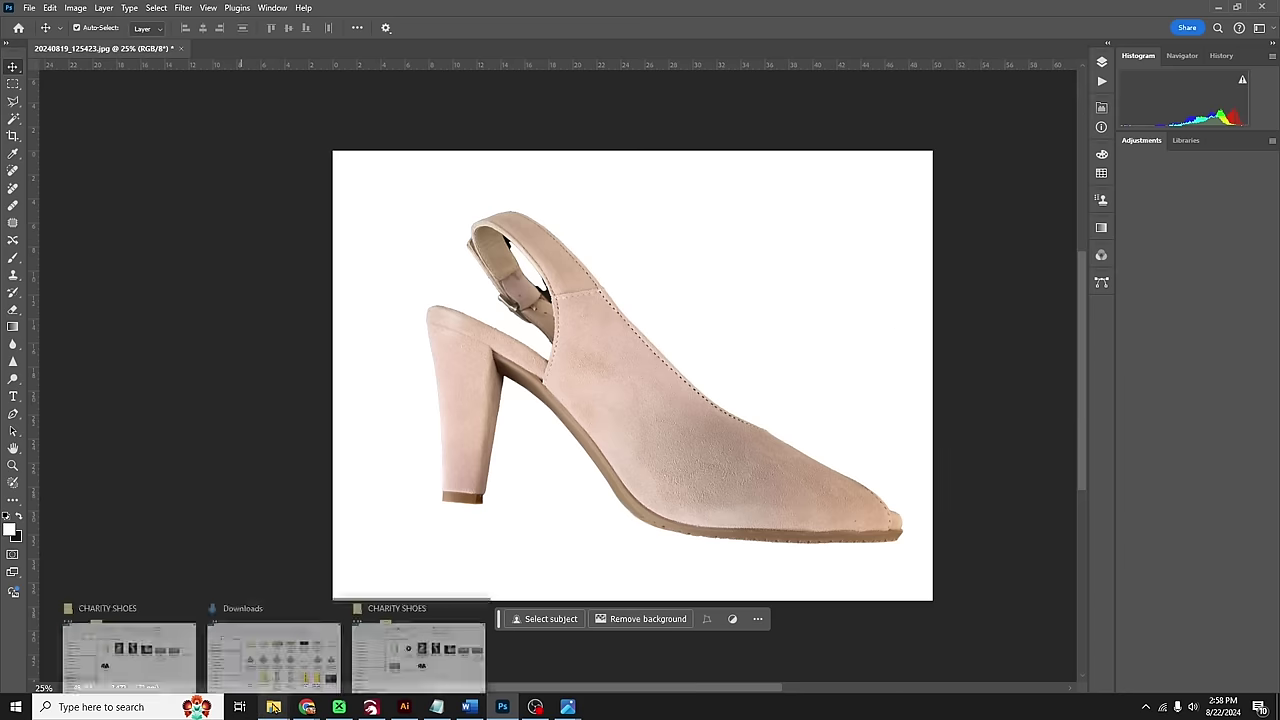
pyautogui.click(396, 607)
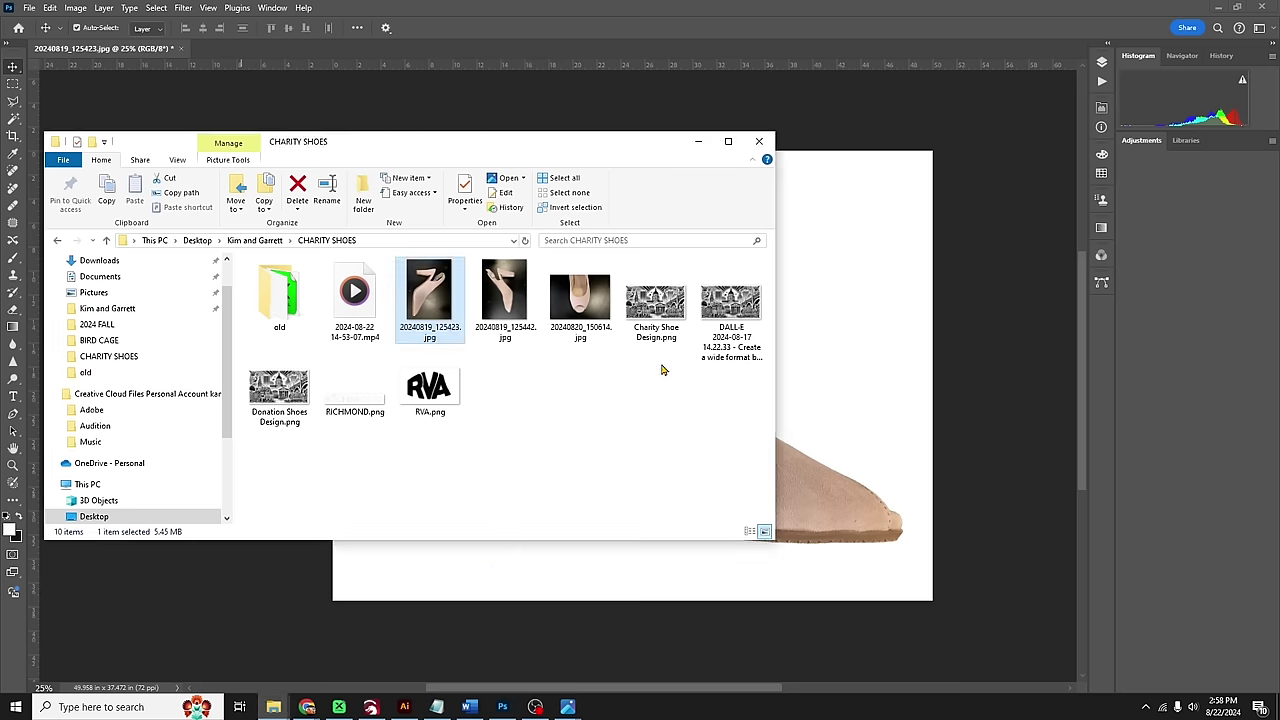
pyautogui.click(656, 300)
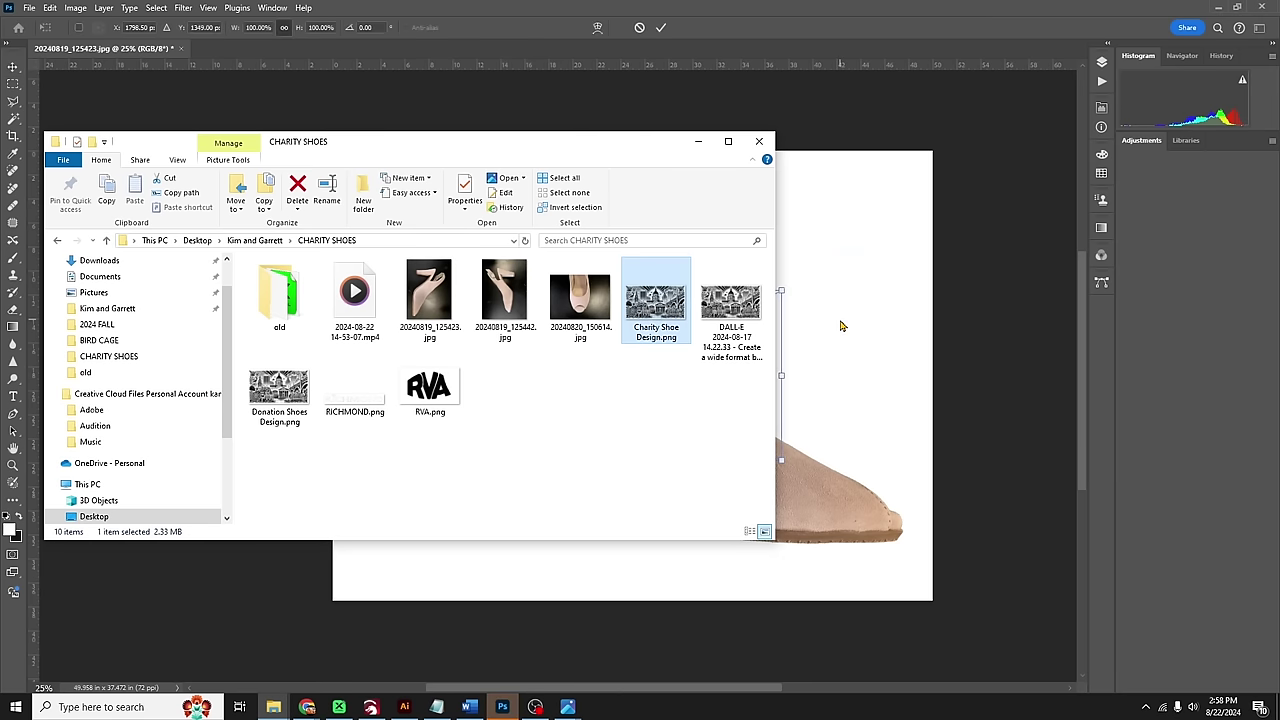
pyautogui.moveTo(783, 376); pyautogui.dragTo(862, 412)
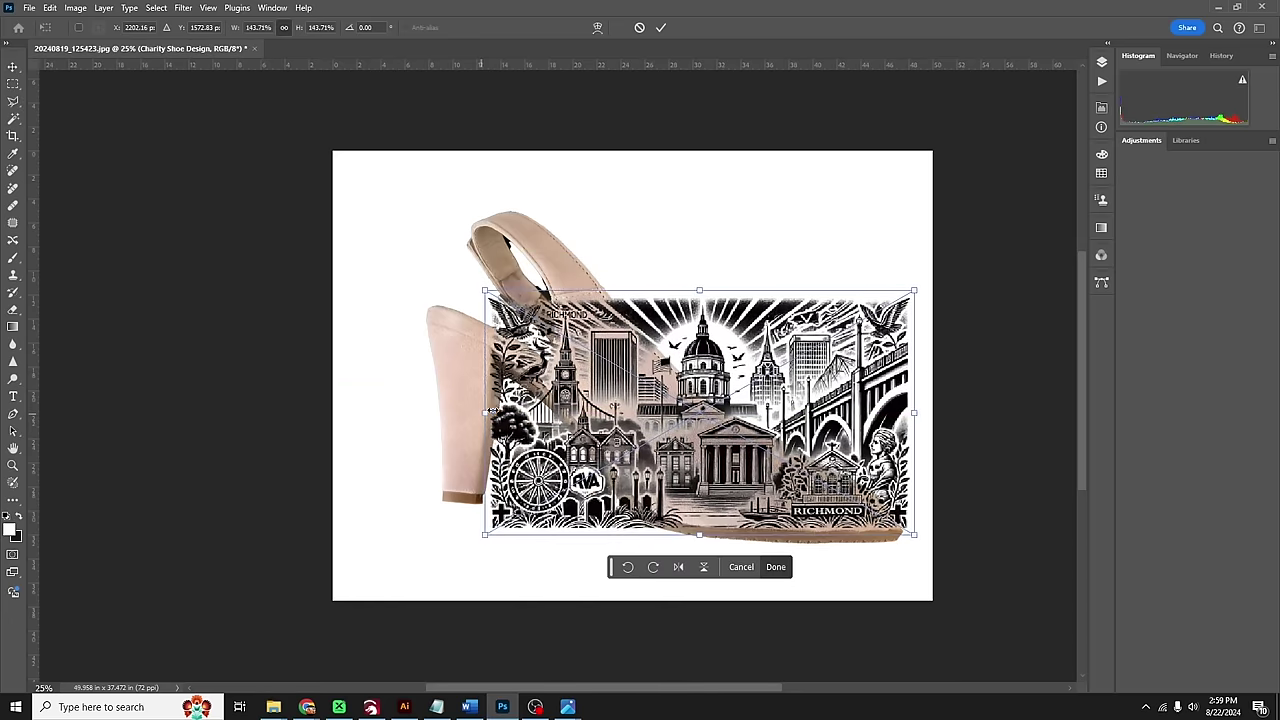
# Rotate the placed mural about 2.35° clockwise, shift it to cover the shoe's body and toe, and commit the placement
pyautogui.moveTo(887, 268); pyautogui.dragTo(952, 272)
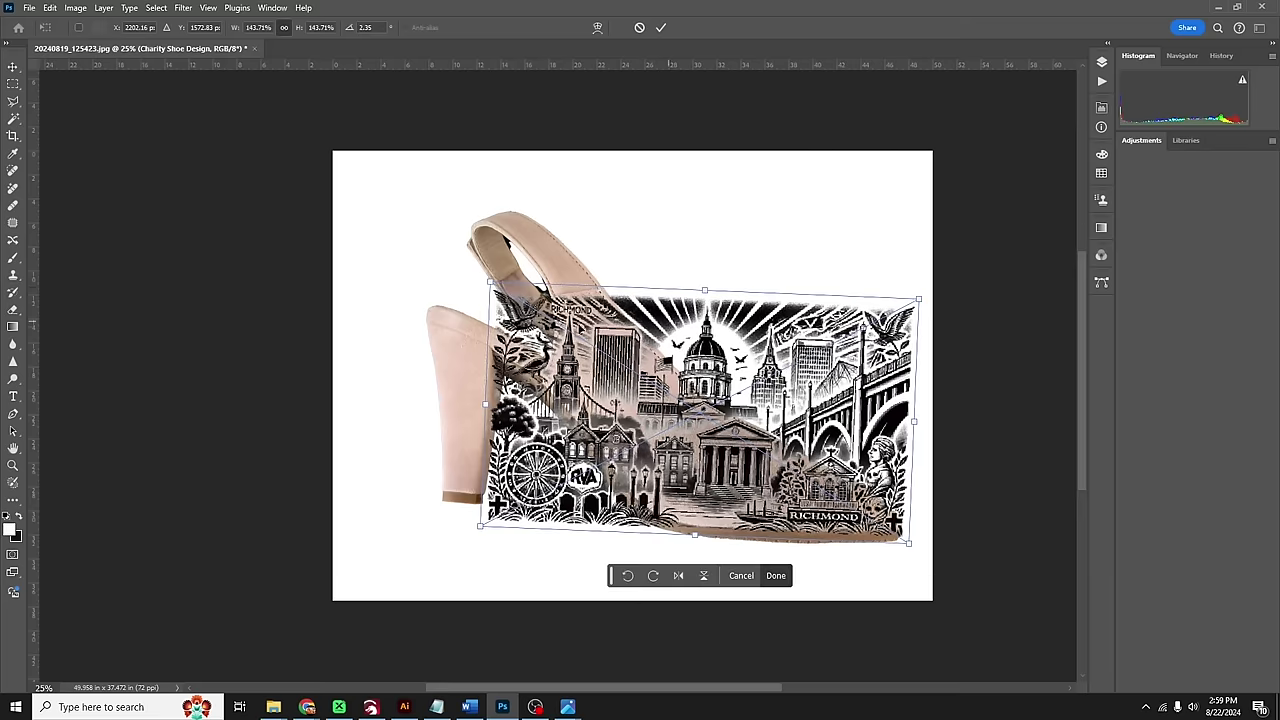
pyautogui.moveTo(492, 286)
pyautogui.mouseDown()
pyautogui.moveTo(445, 225)
pyautogui.moveTo(463, 288)
pyautogui.moveTo(422, 265)
pyautogui.moveTo(430, 243)
pyautogui.moveTo(481, 290)
pyautogui.moveTo(492, 283)
pyautogui.mouseUp()
pyautogui.moveTo(591, 331); pyautogui.dragTo(603, 329)
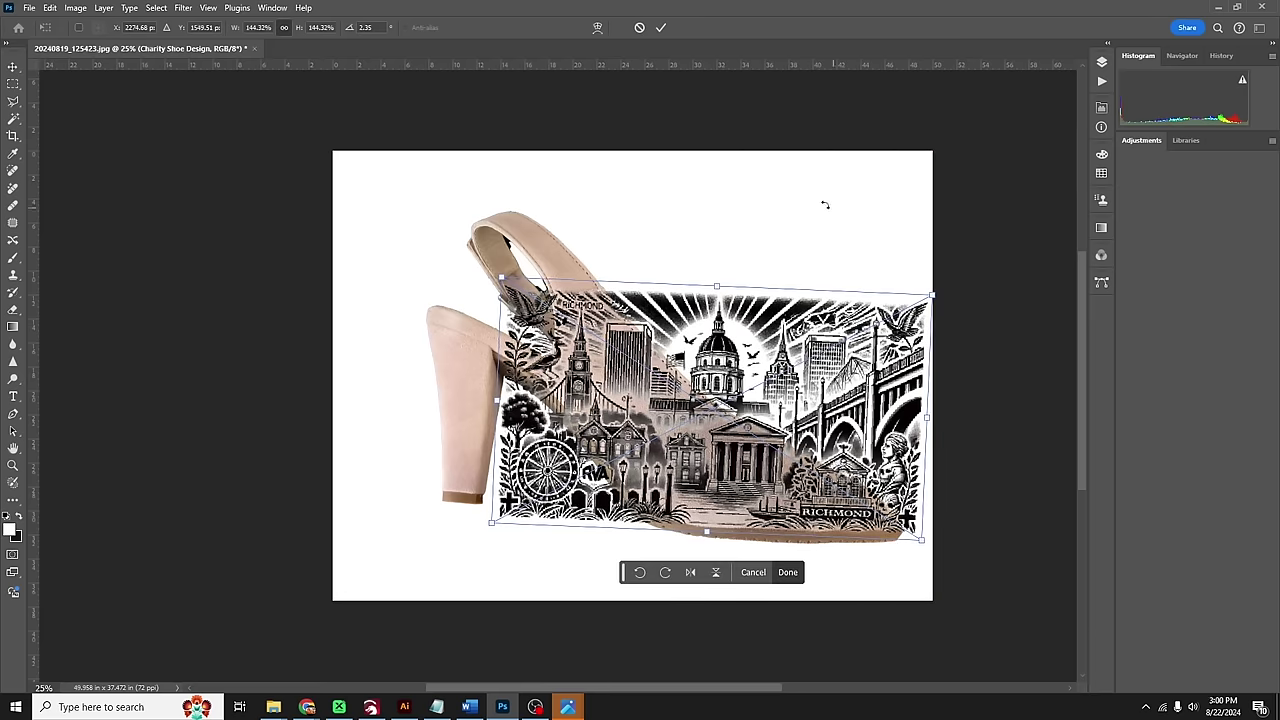
pyautogui.click(788, 572)
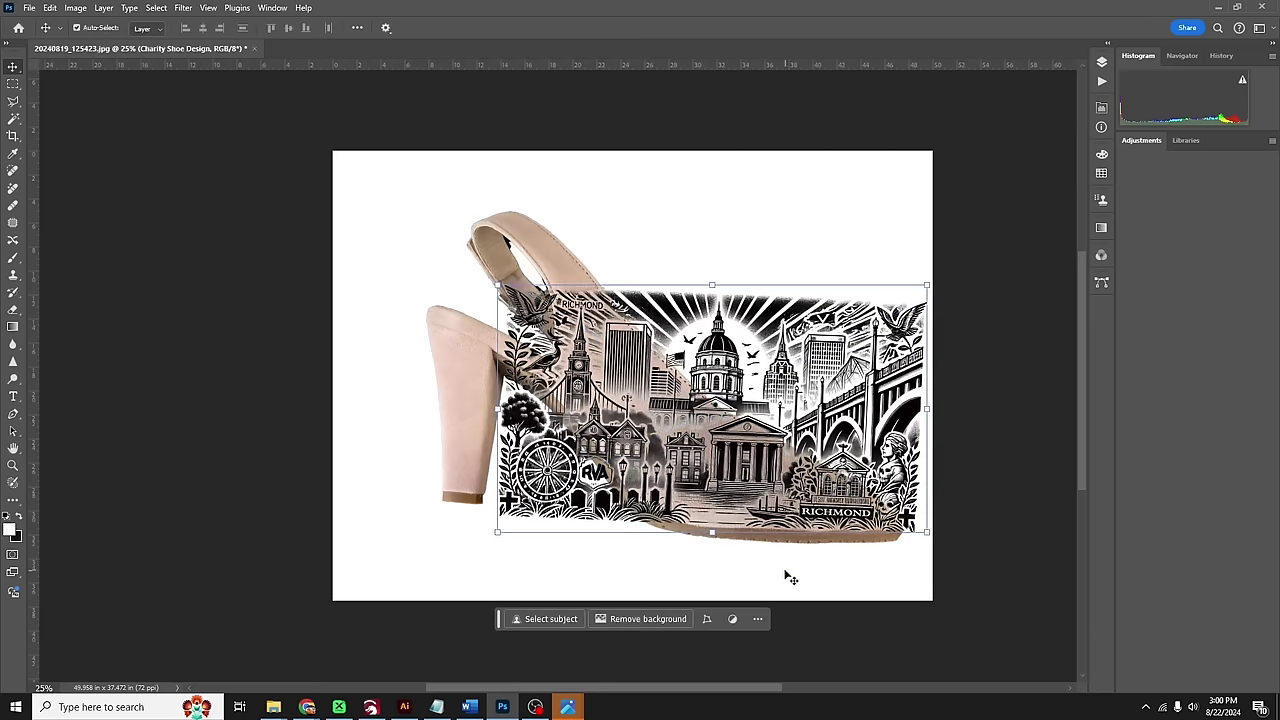
pyautogui.click(730, 268)
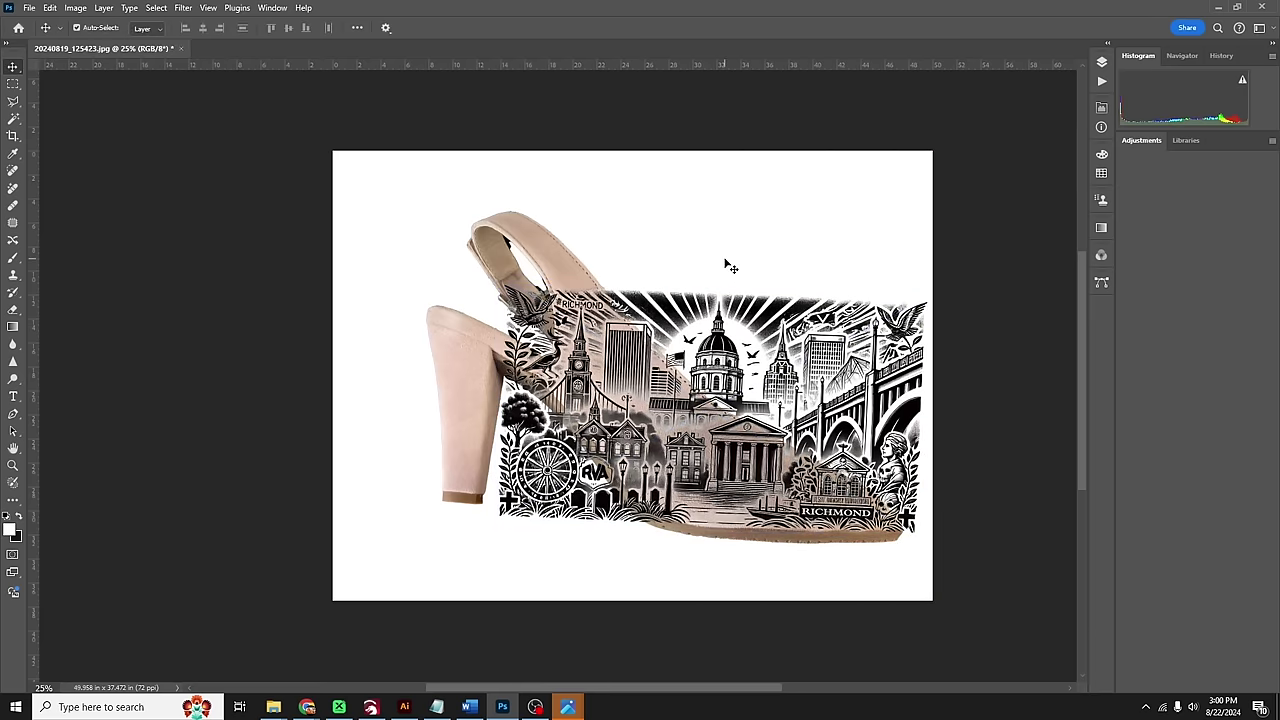
# Duplicate the Charity Shoe Design layer under the default copy name and hide the copy
pyautogui.click(1102, 63)
pyautogui.click(1043, 137)
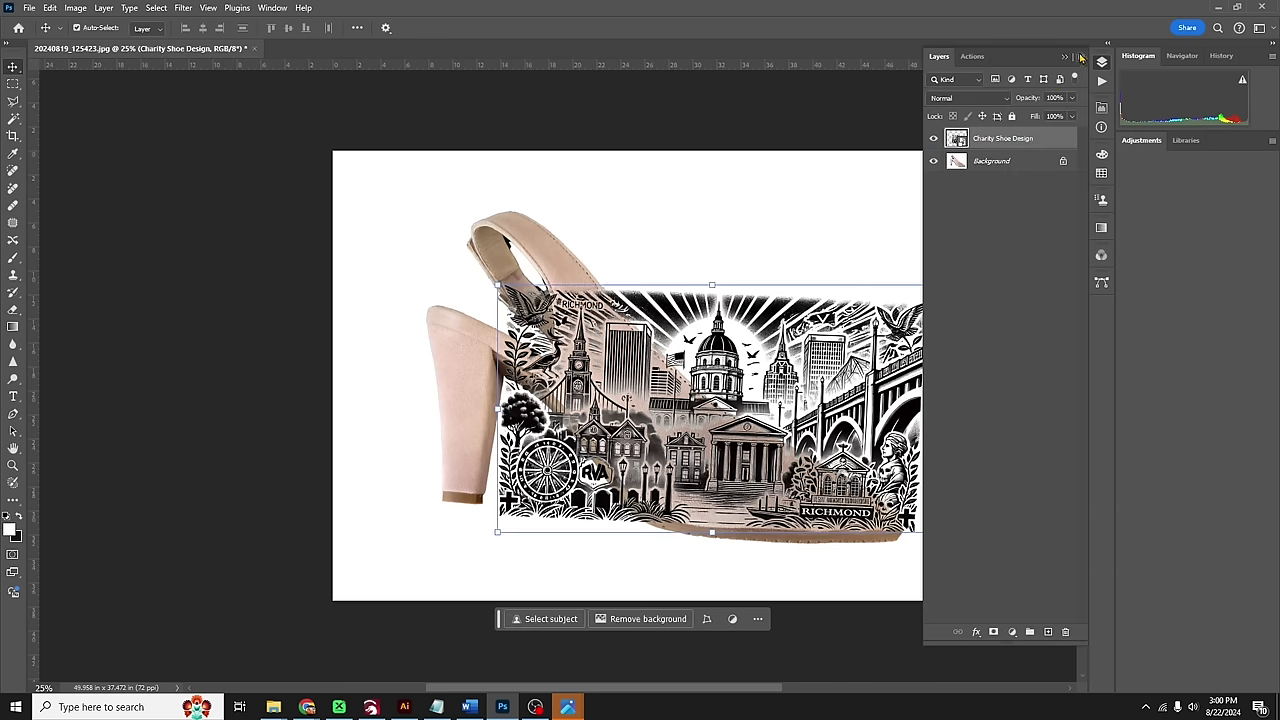
pyautogui.click(1080, 58)
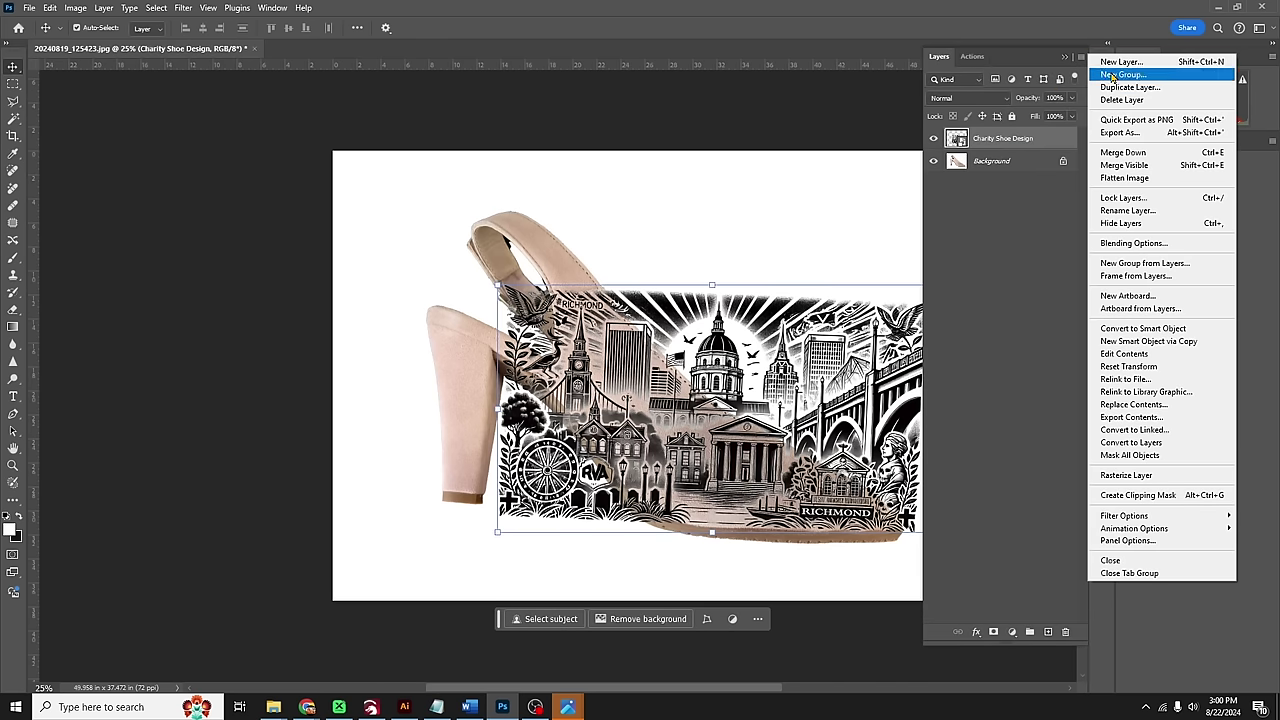
pyautogui.click(1116, 91)
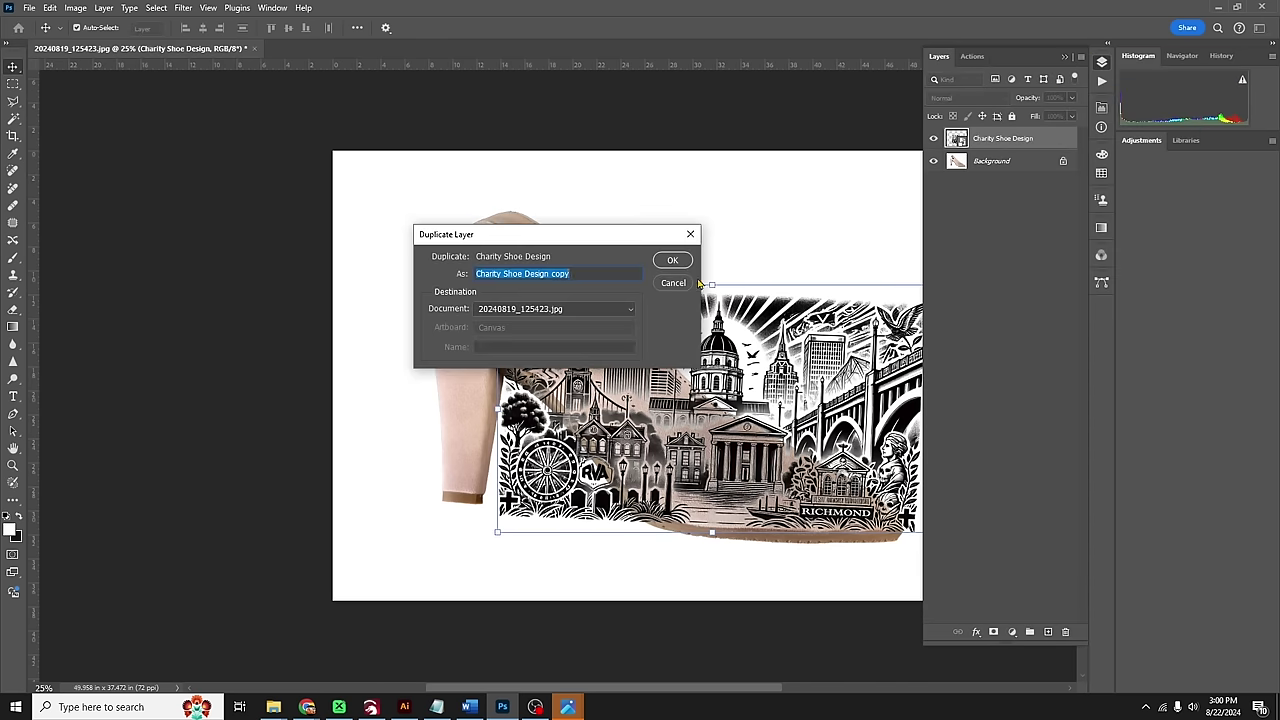
pyautogui.click(673, 261)
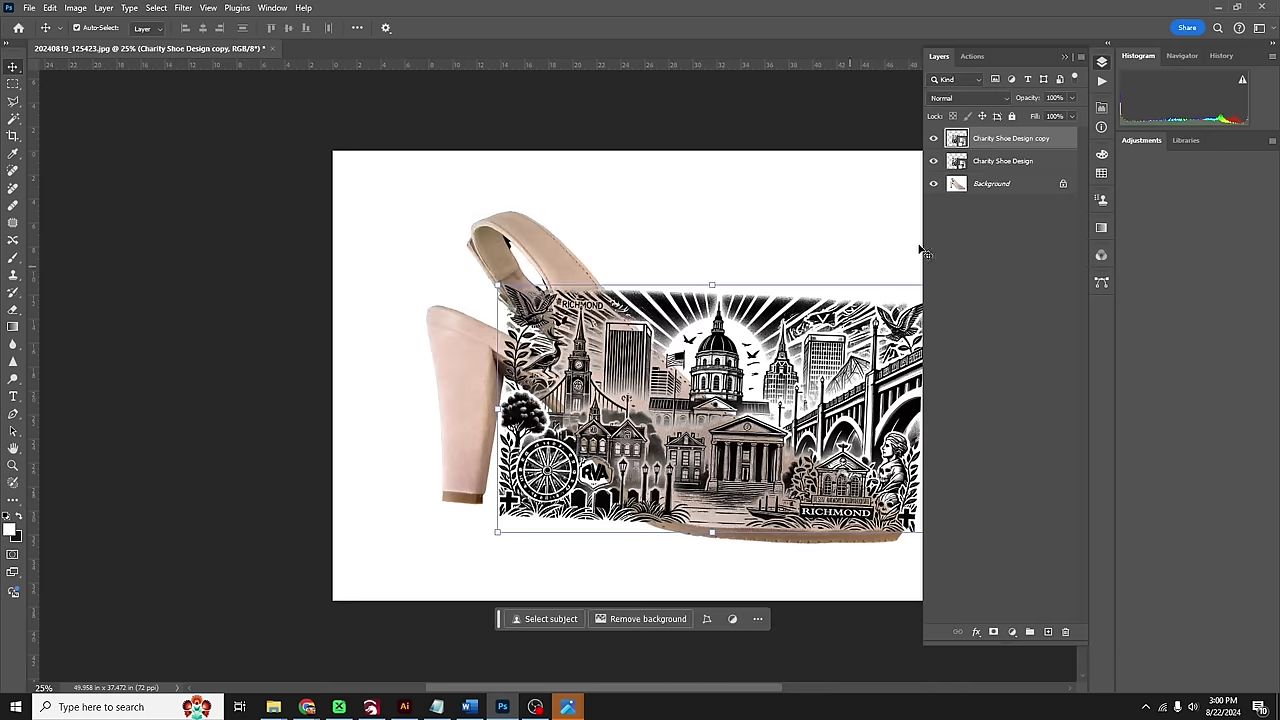
pyautogui.click(934, 139)
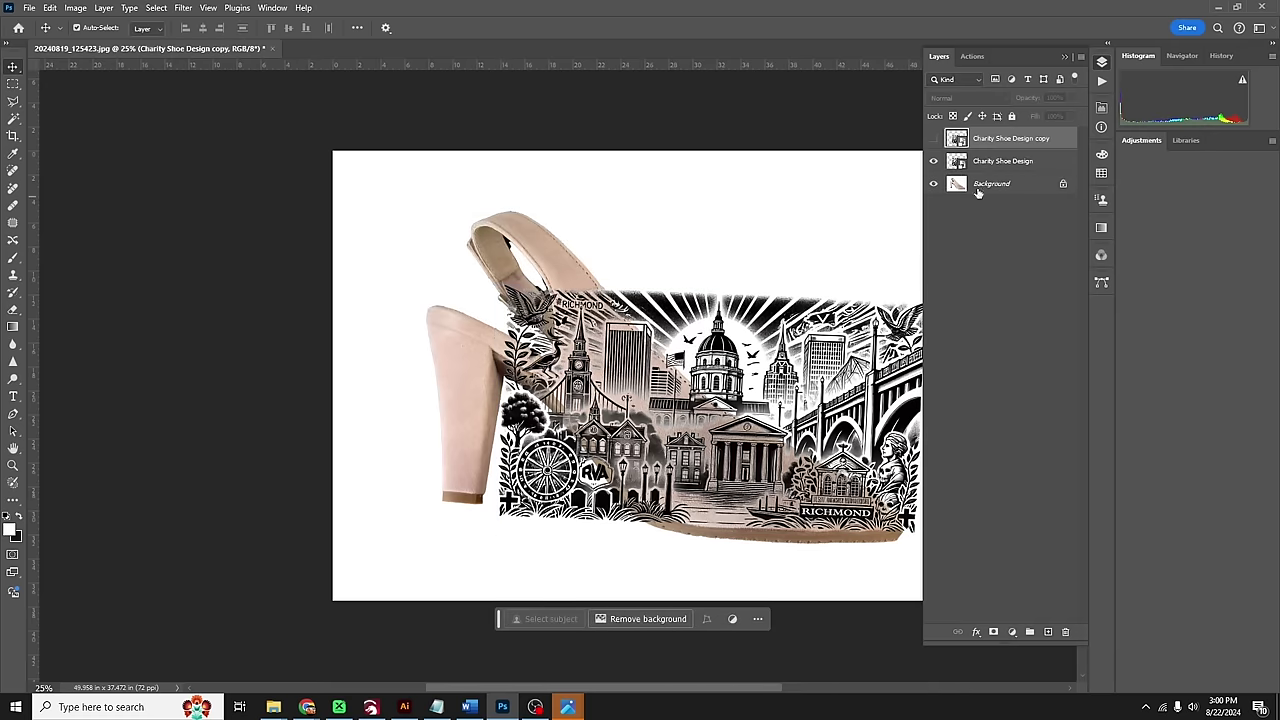
# Unlock the Background layer that holds the shoe photo
pyautogui.click(1063, 186)
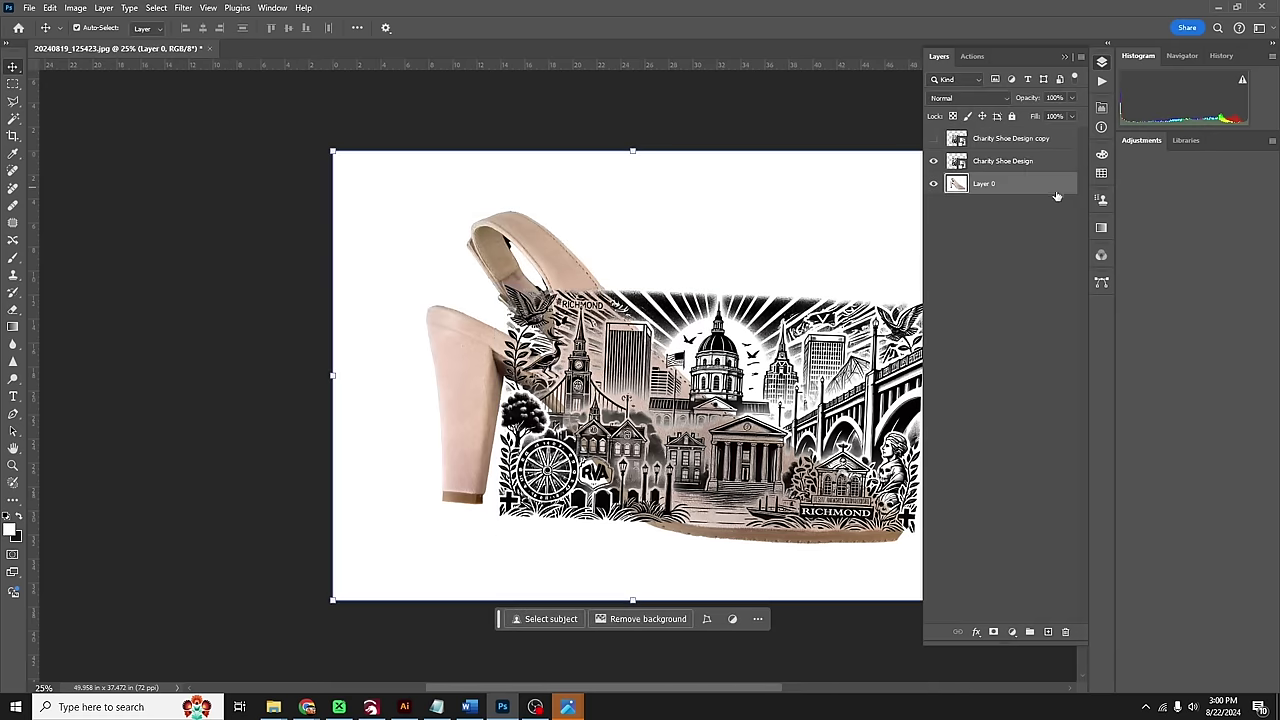
pyautogui.click(256, 287)
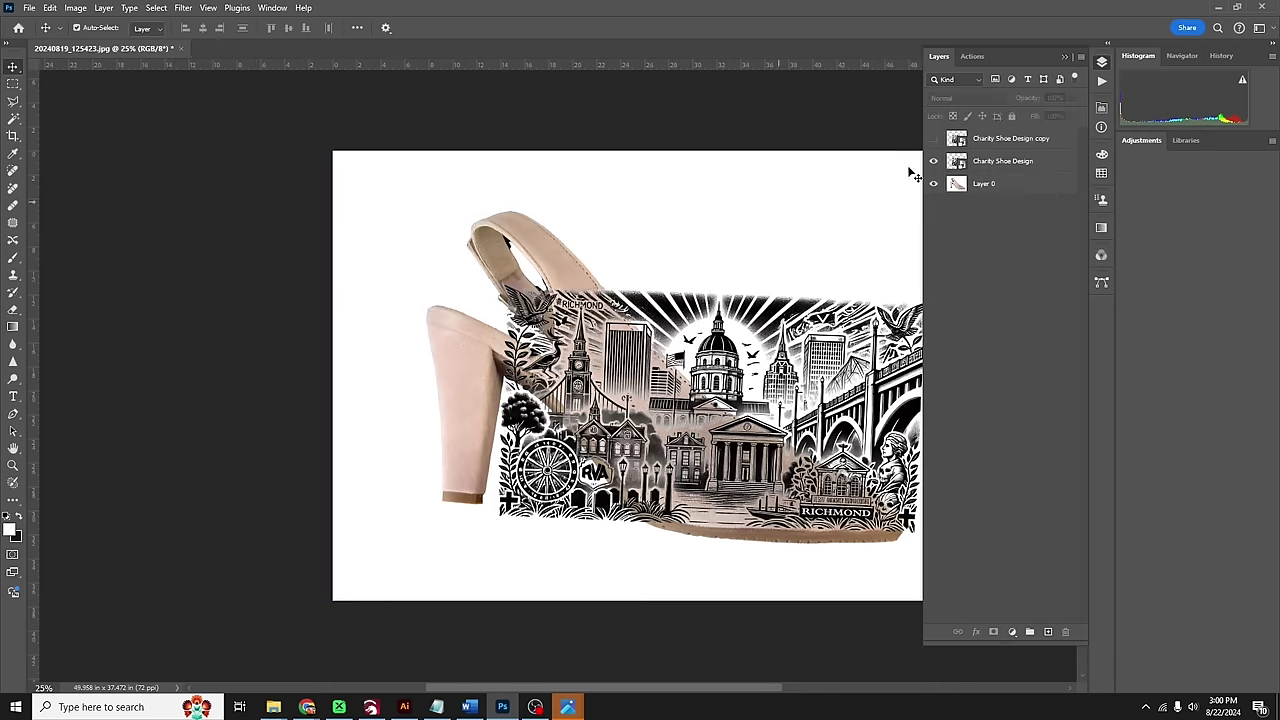
pyautogui.click(1100, 64)
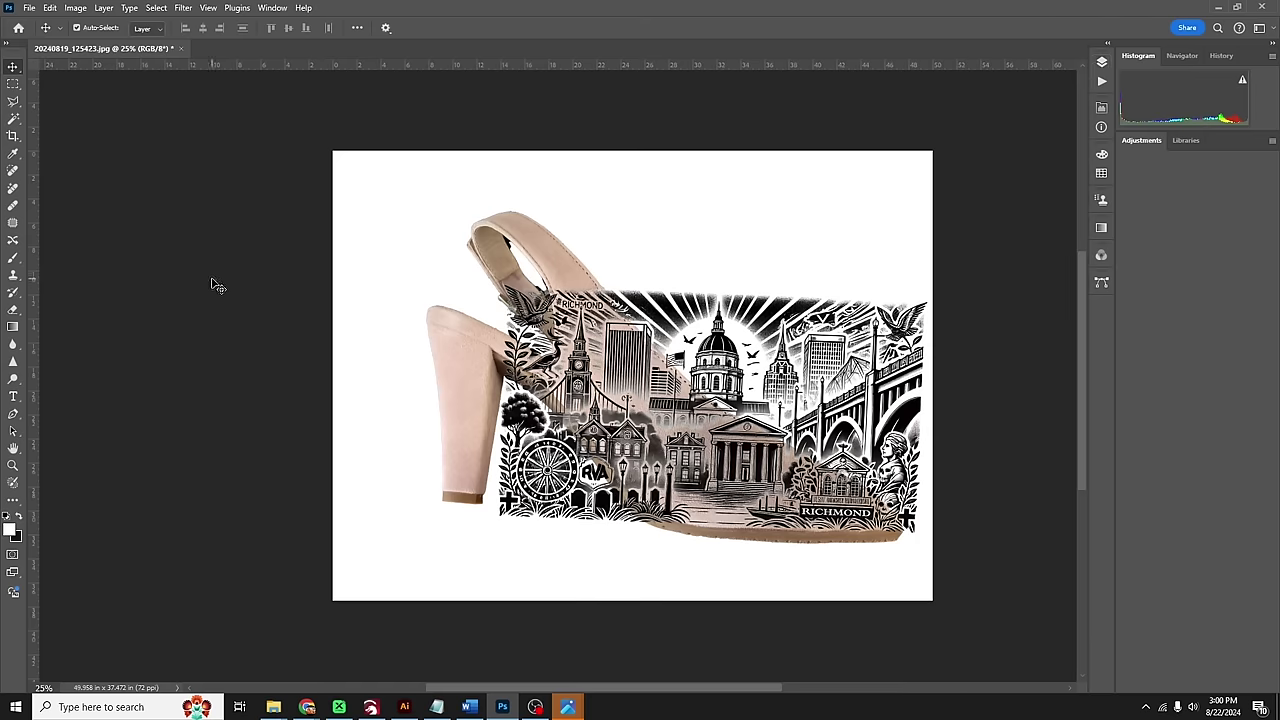
# Select the white background on Layer 0 with the Magic Wand and invert the selection to the shoe
pyautogui.click(14, 119)
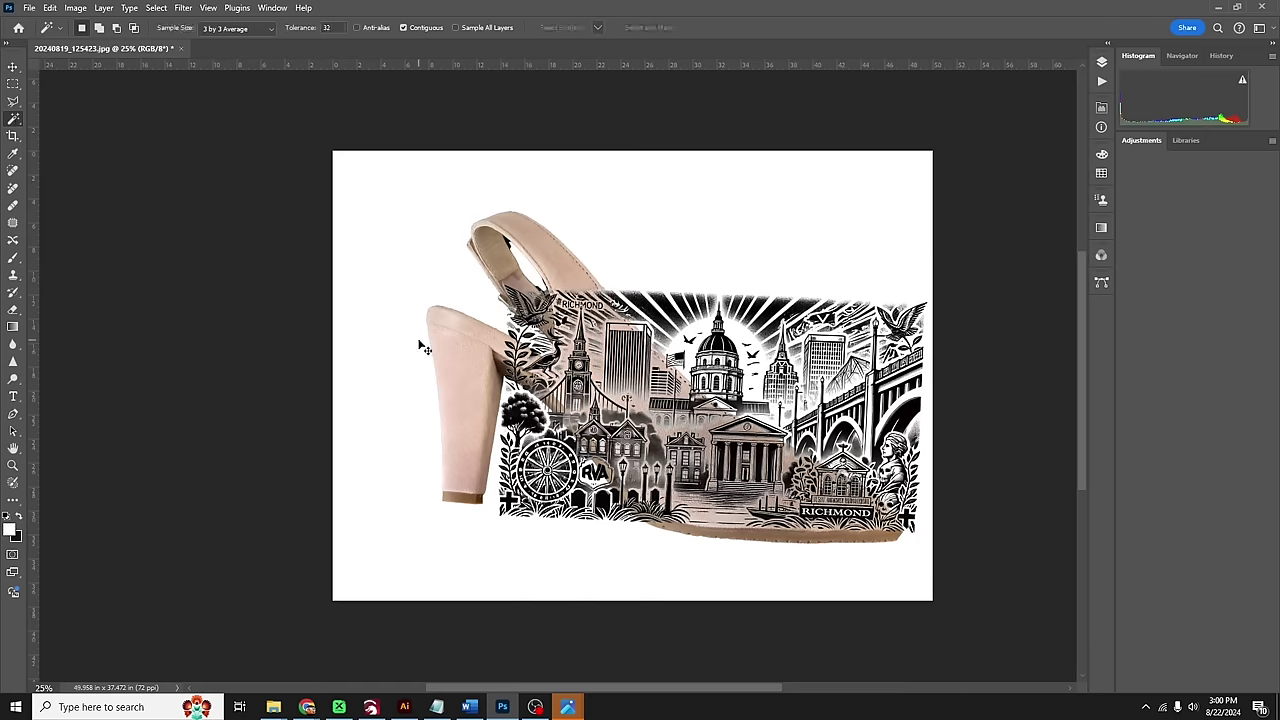
pyautogui.hscroll(5, 420, 345)
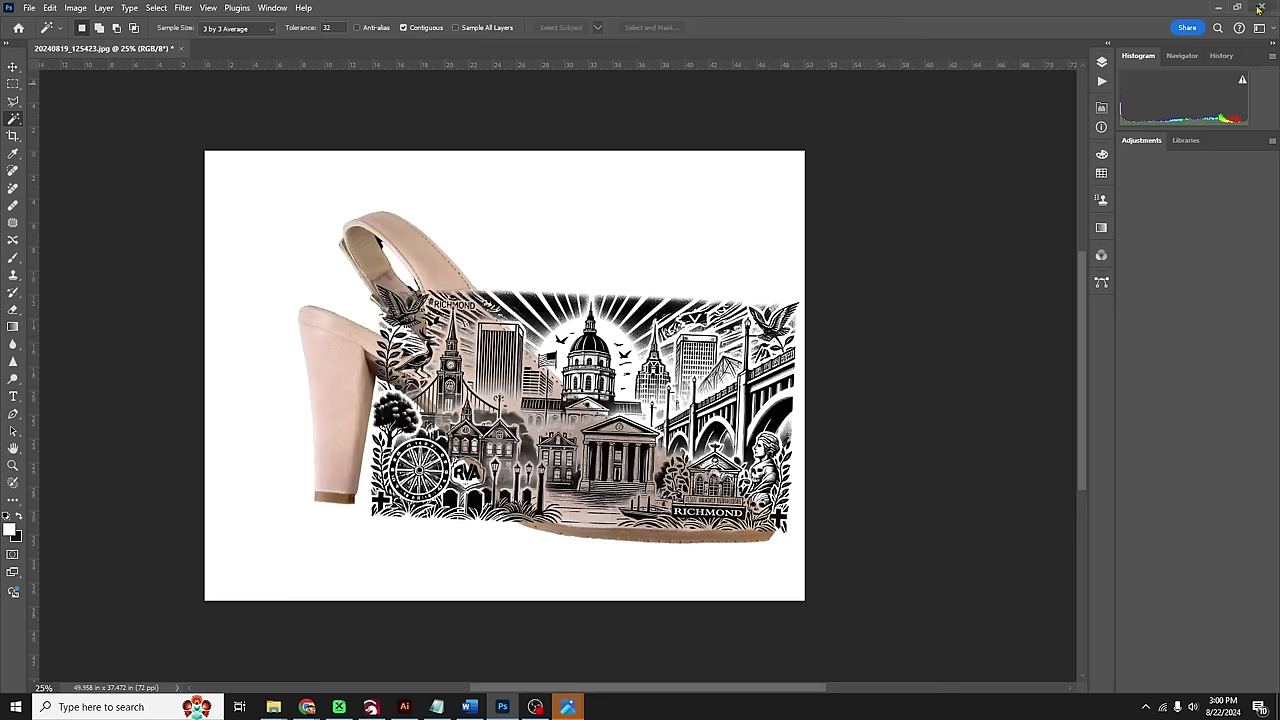
pyautogui.click(1101, 63)
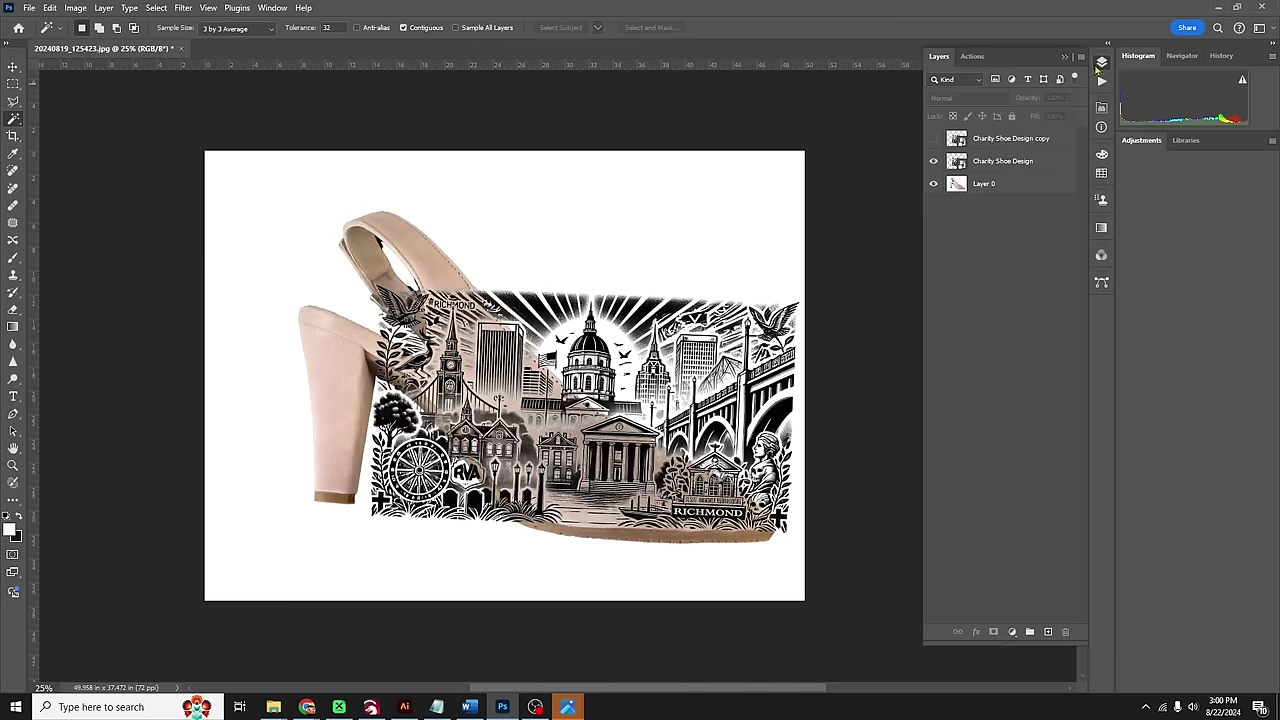
pyautogui.click(1010, 186)
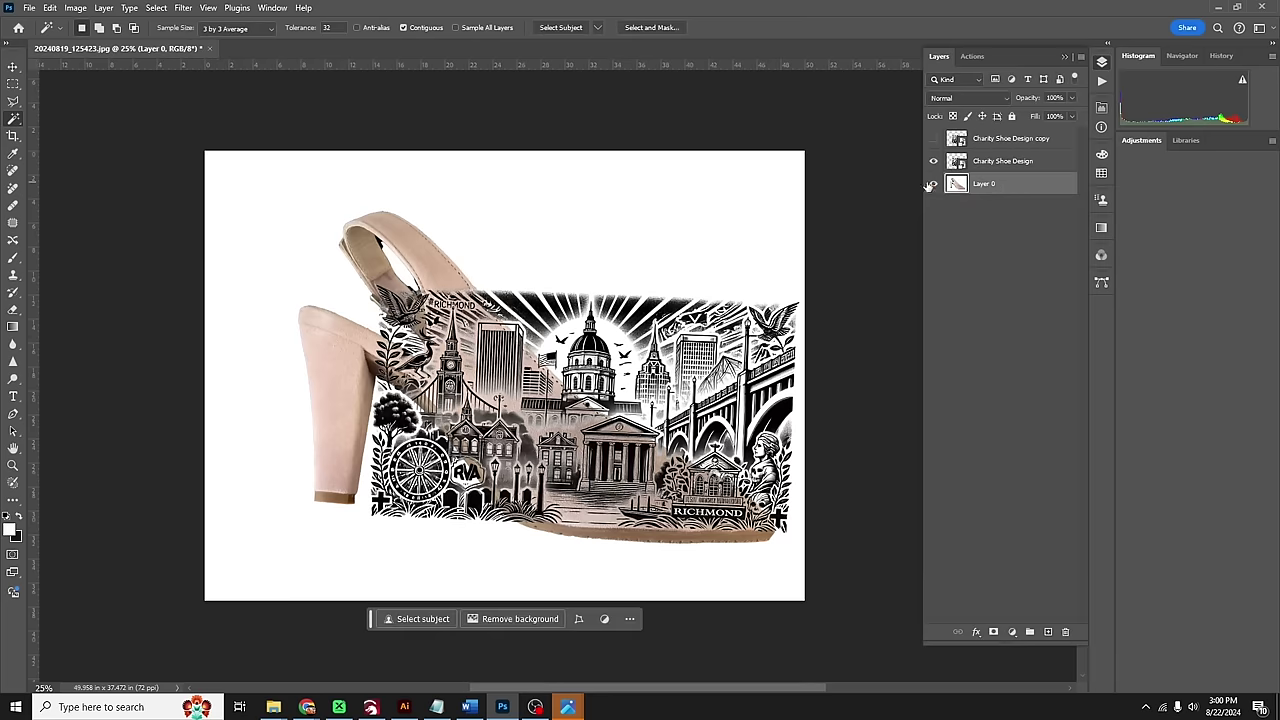
pyautogui.click(620, 238)
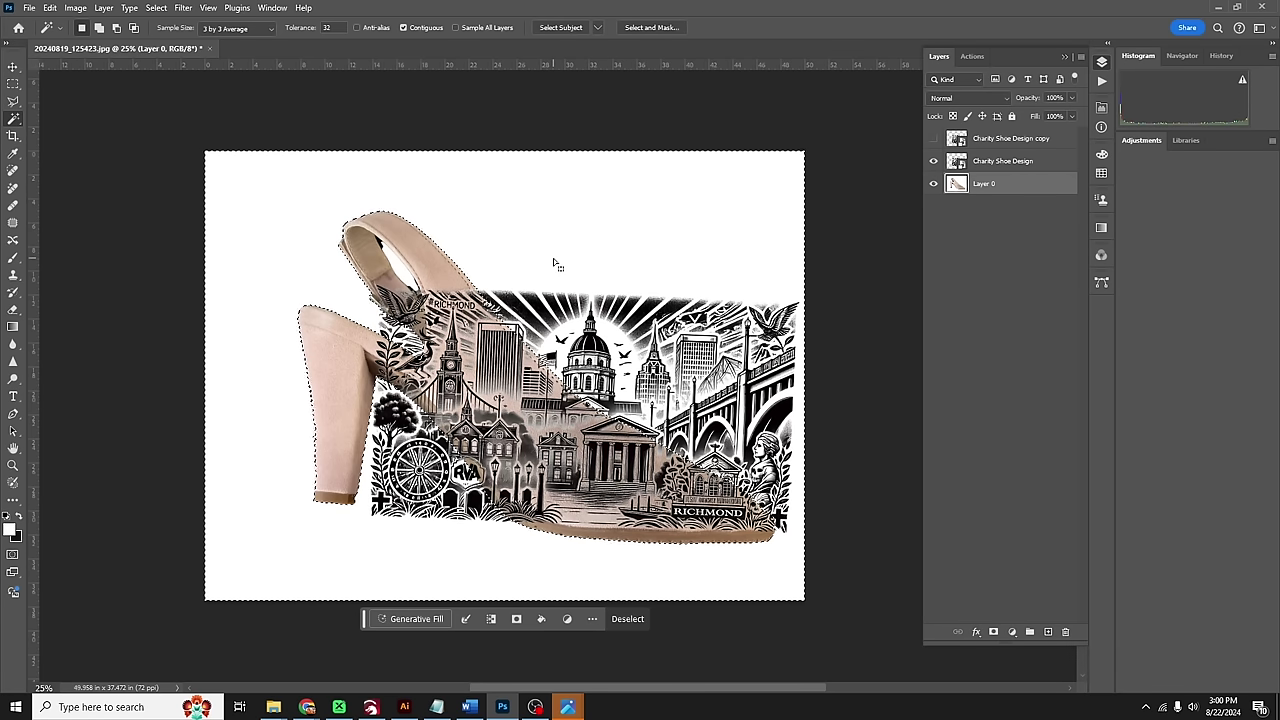
pyautogui.click(159, 12)
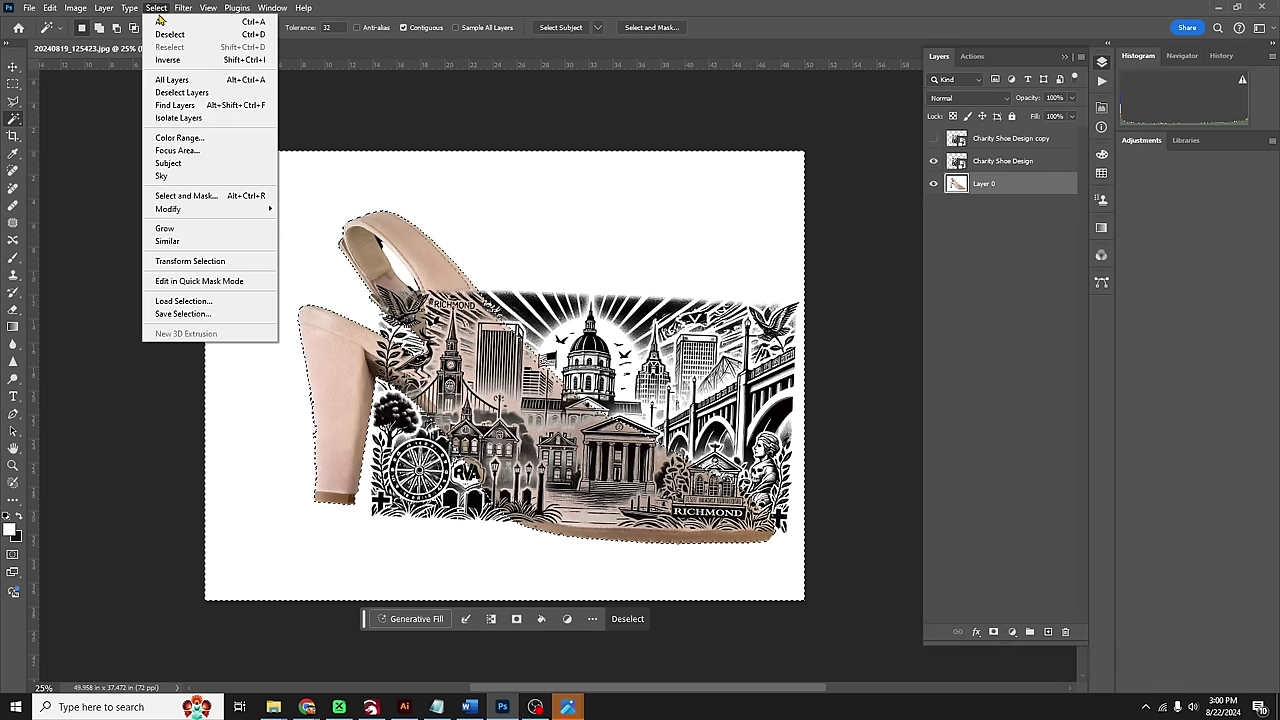
pyautogui.click(163, 53)
# Expand the shoe selection by 5 pixels and invert it to cover the background
pyautogui.click(156, 8)
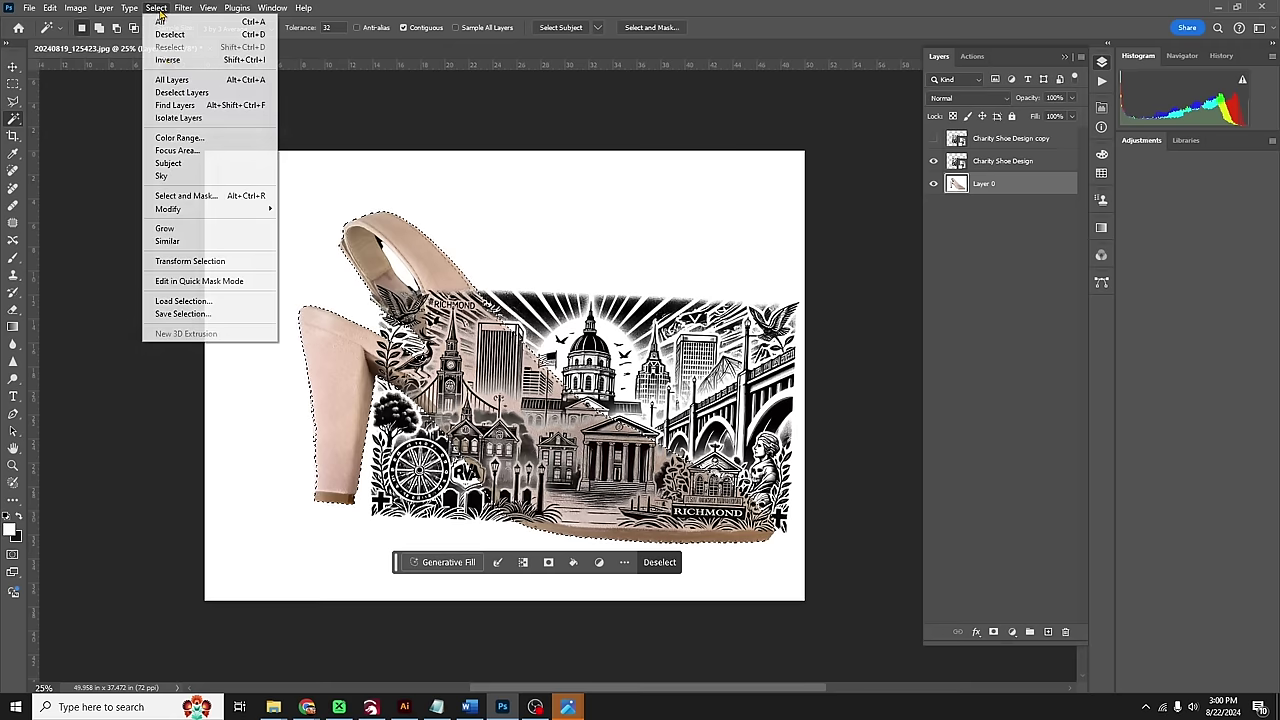
pyautogui.moveTo(182, 213)
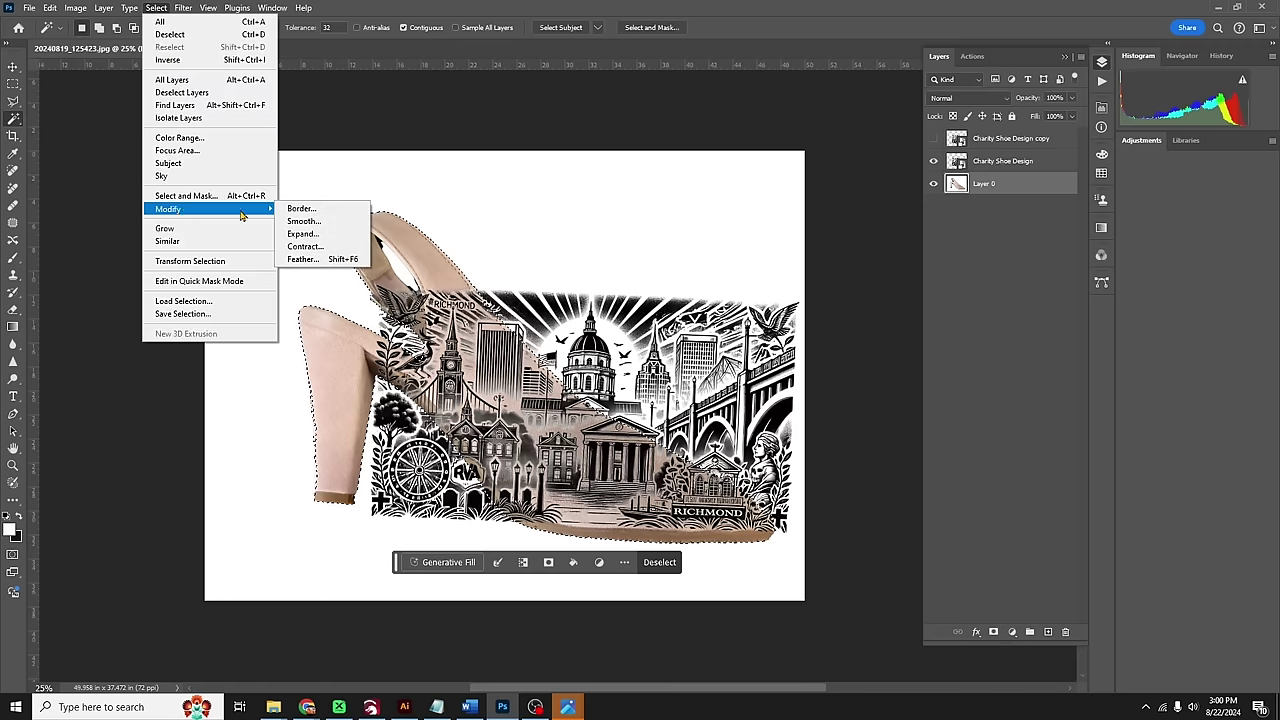
pyautogui.click(338, 239)
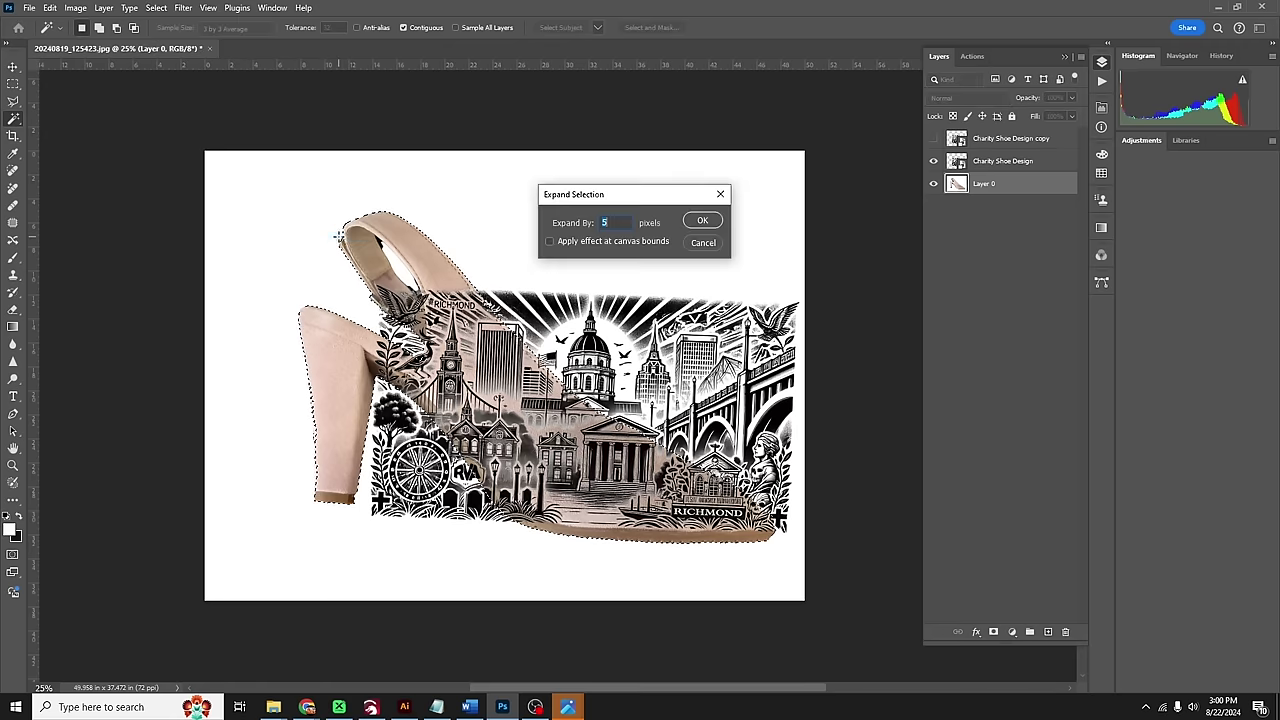
pyautogui.click(701, 220)
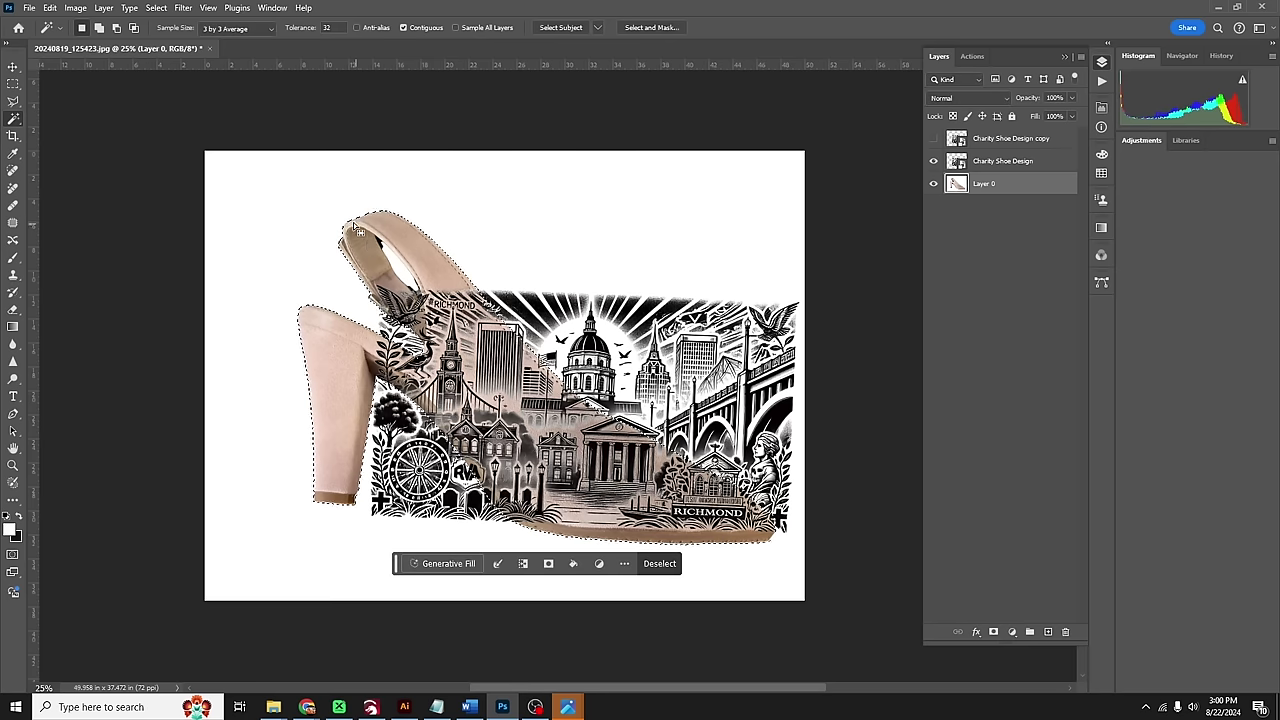
pyautogui.click(156, 8)
pyautogui.click(167, 59)
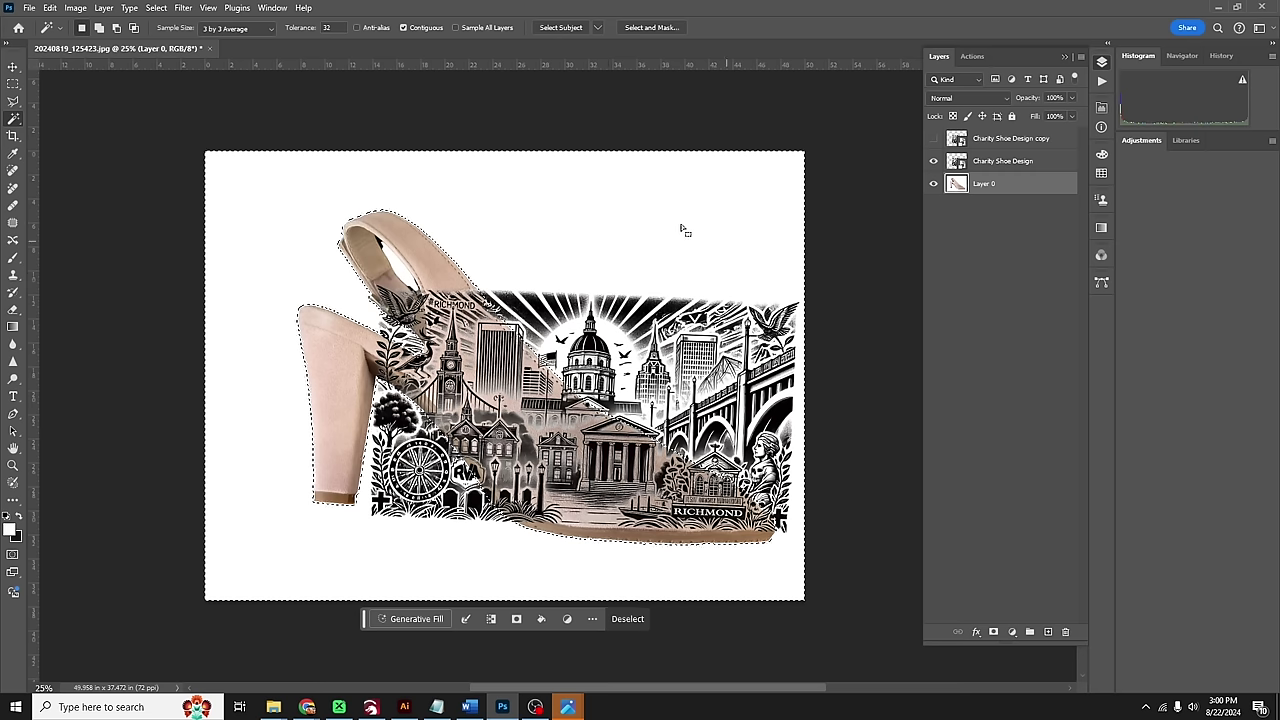
# Rasterize the Charity Shoe Design layer, delete the mural outside the shoe outline, and deselect
pyautogui.click(1030, 161)
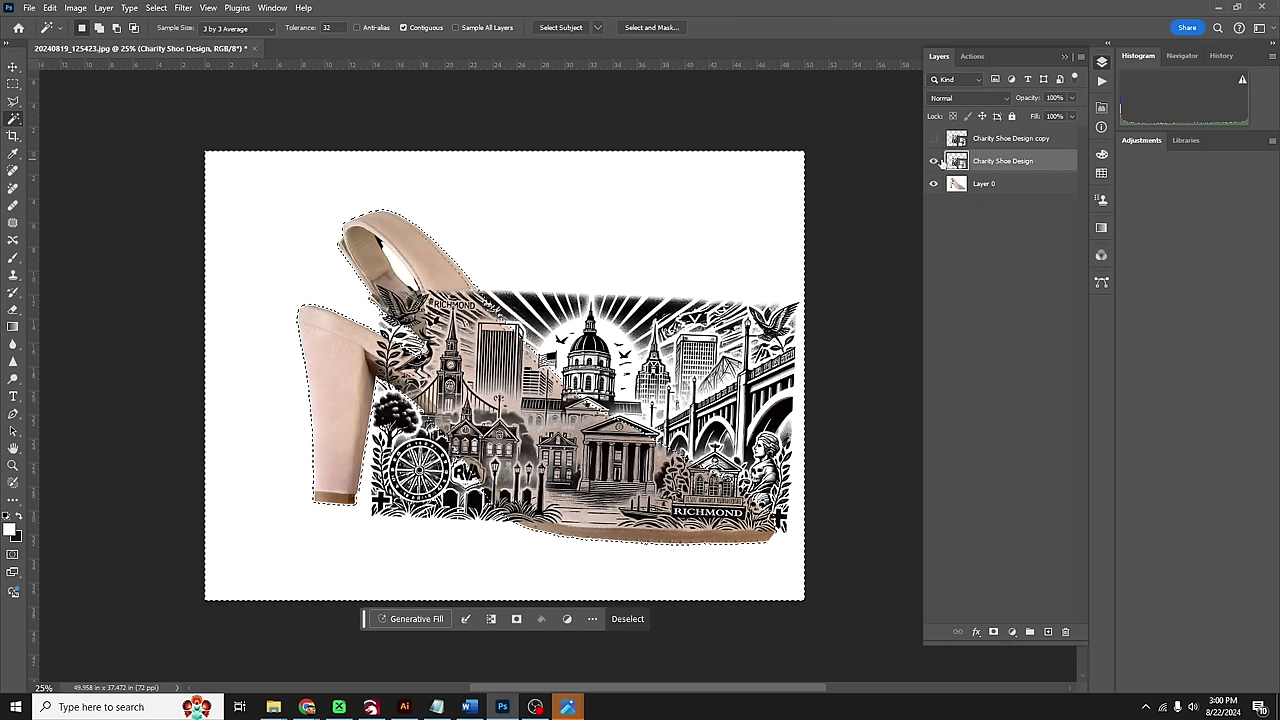
pyautogui.press('Delete')
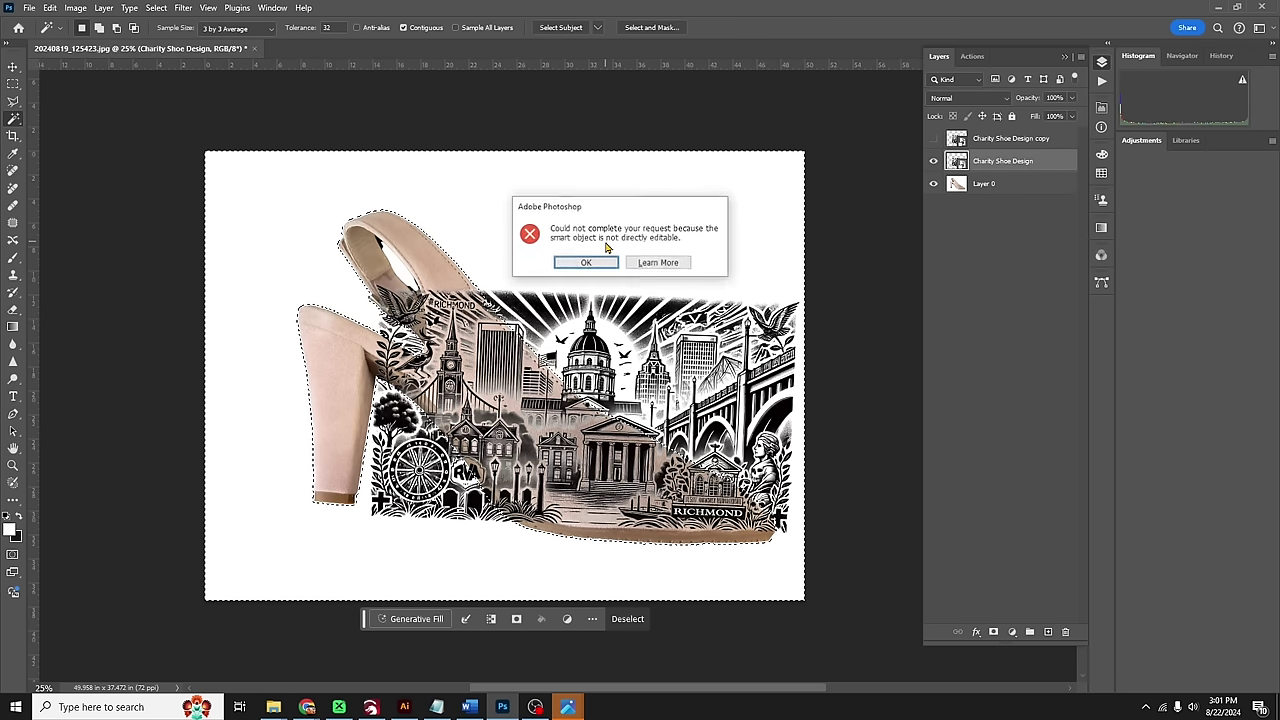
pyautogui.click(588, 264)
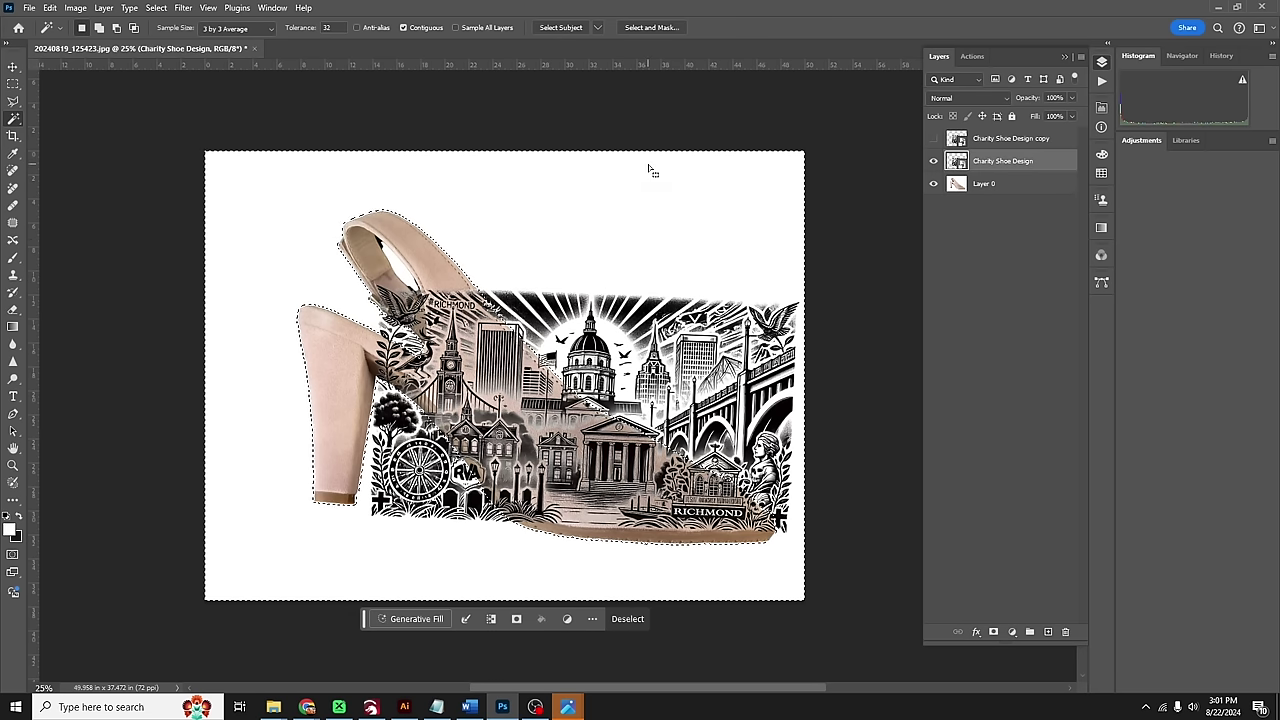
pyautogui.click(13, 309)
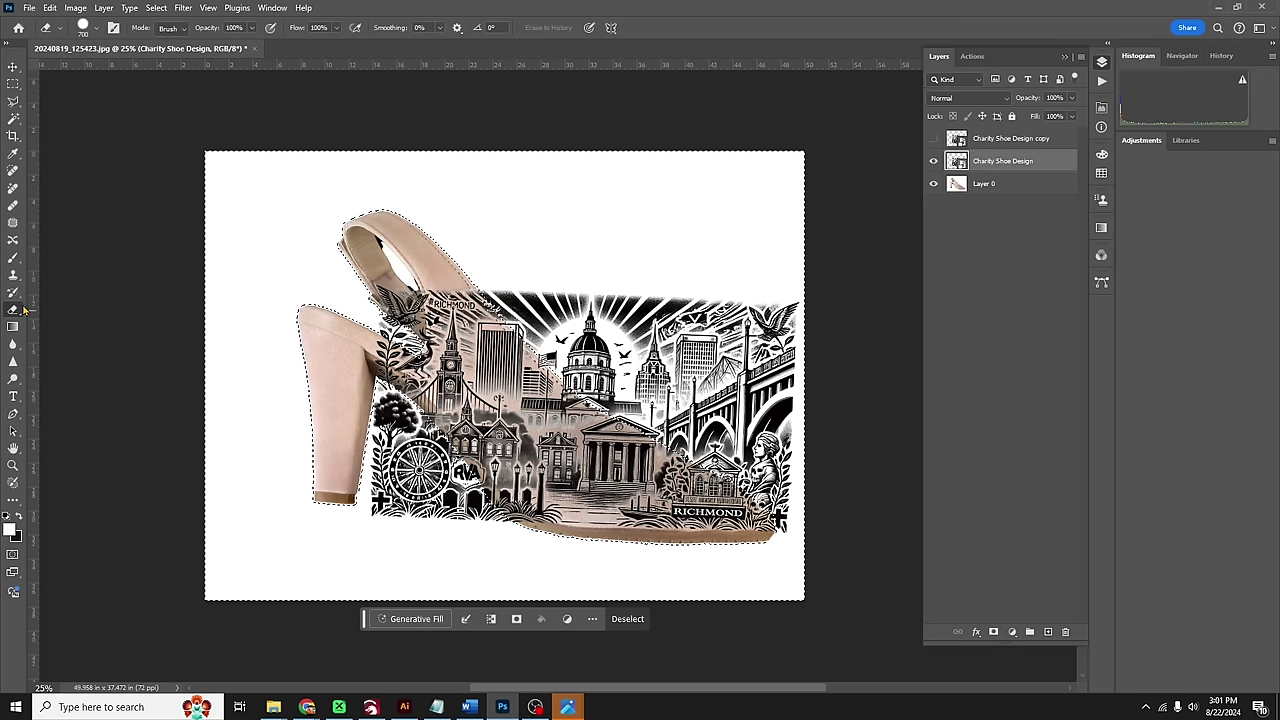
pyautogui.click(715, 311)
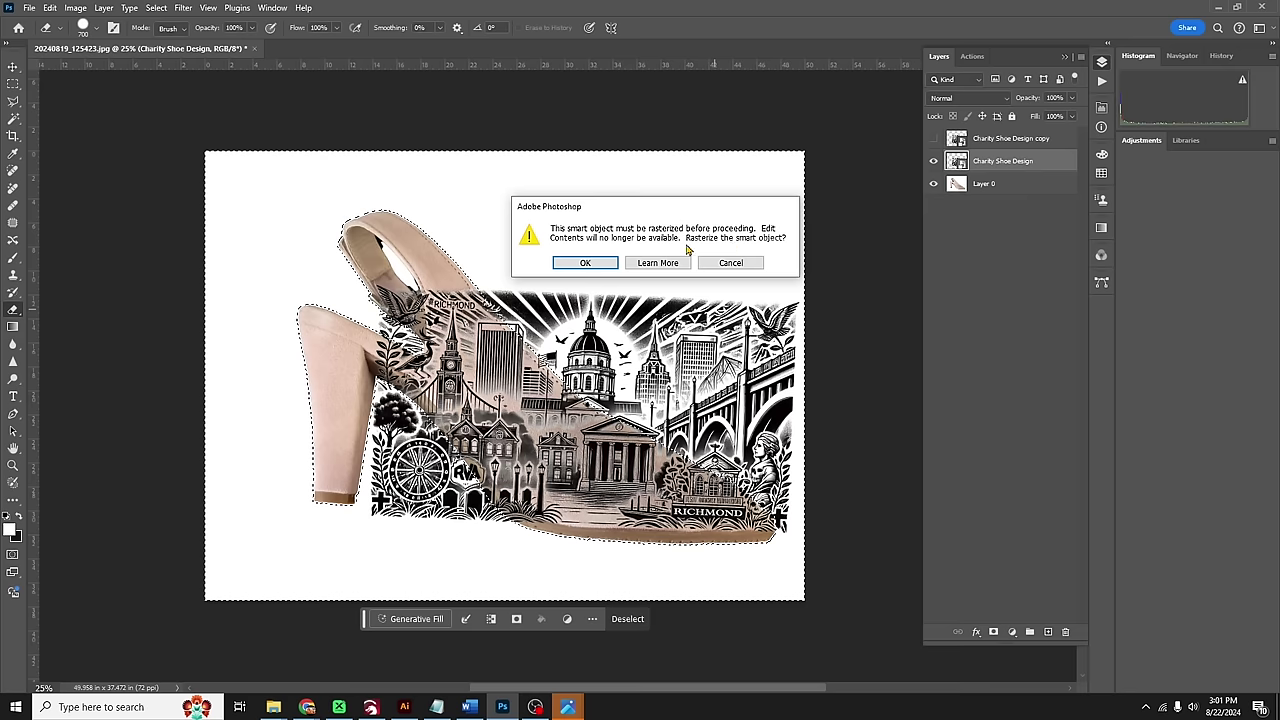
pyautogui.click(586, 263)
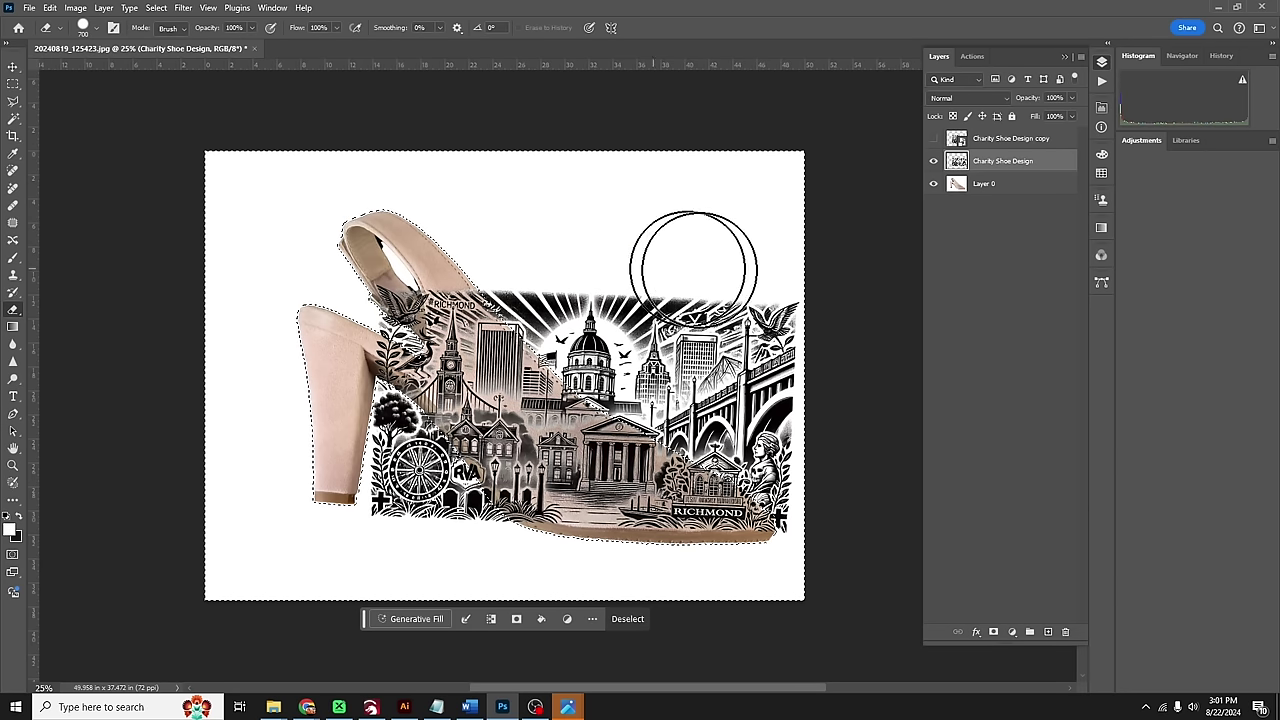
pyautogui.press('Delete')
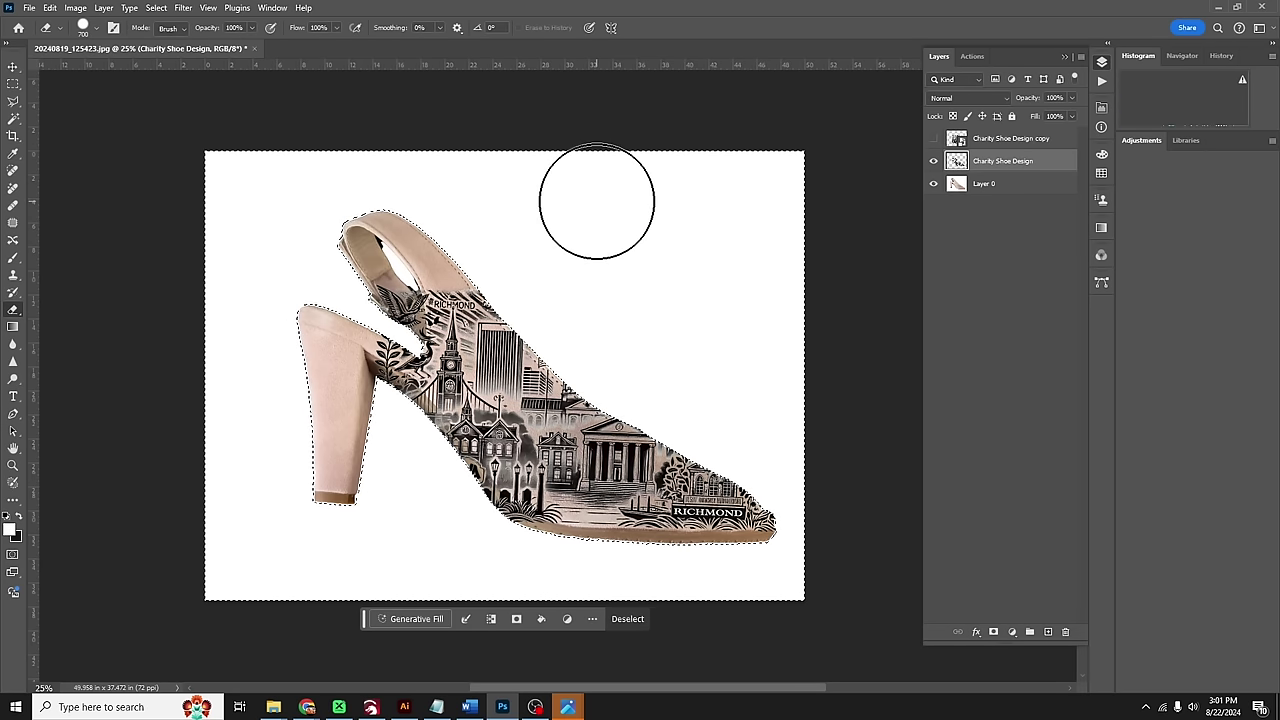
pyautogui.click(628, 619)
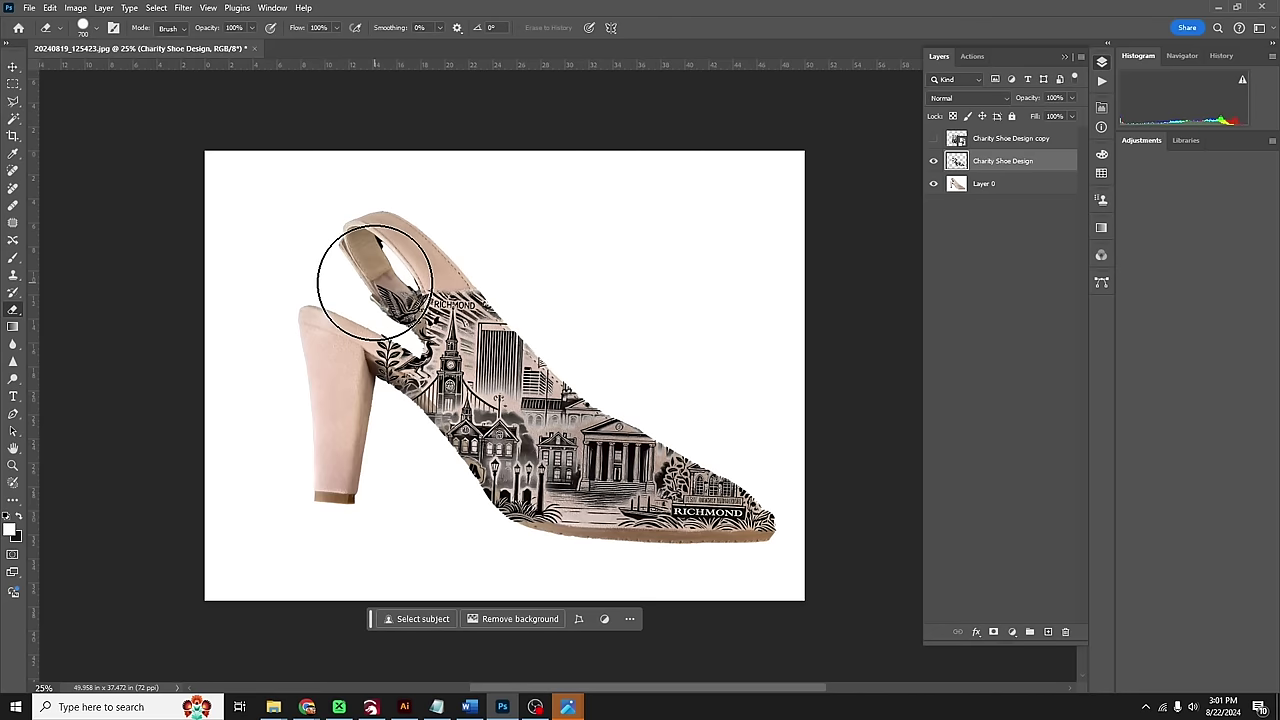
# Erase the mural from the shoe's inner back strap and buckle area with the Eraser reduced to 175 px
pyautogui.press('[')
pyautogui.press('[')
pyautogui.press('[')
pyautogui.press('[')
pyautogui.press('[')
pyautogui.press('[')
pyautogui.press('[')
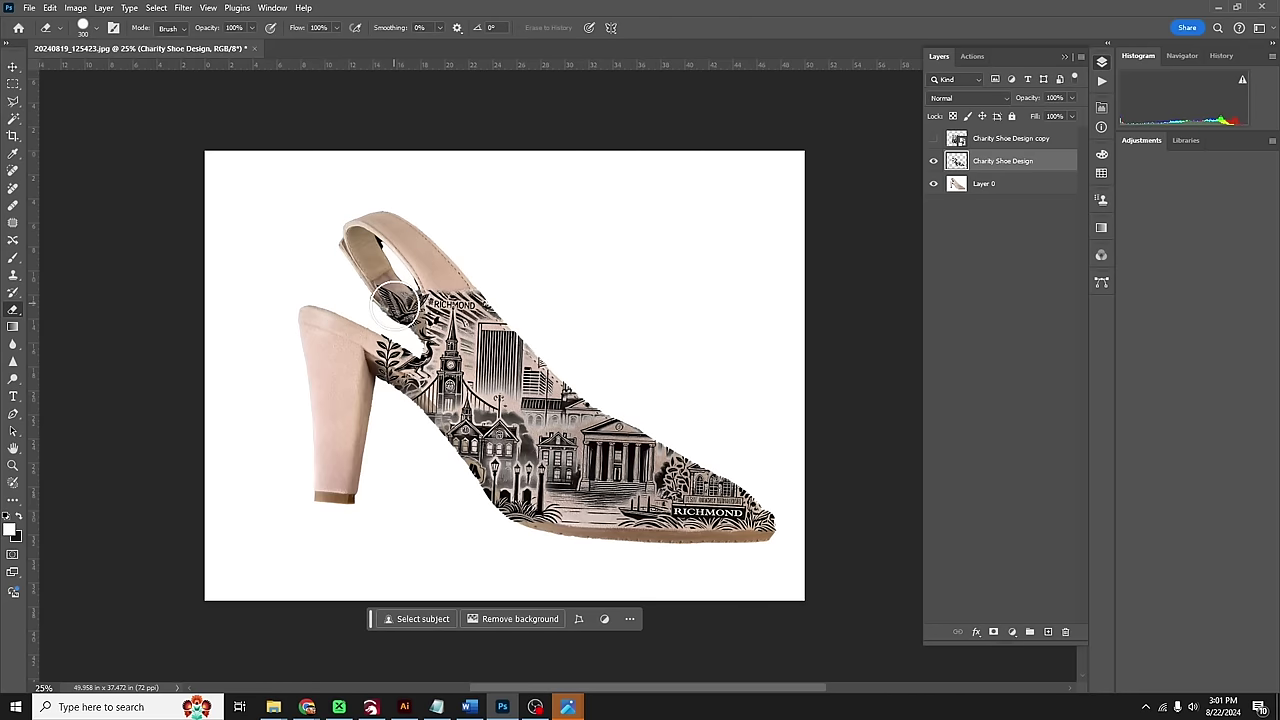
pyautogui.scroll(5, 408, 327)
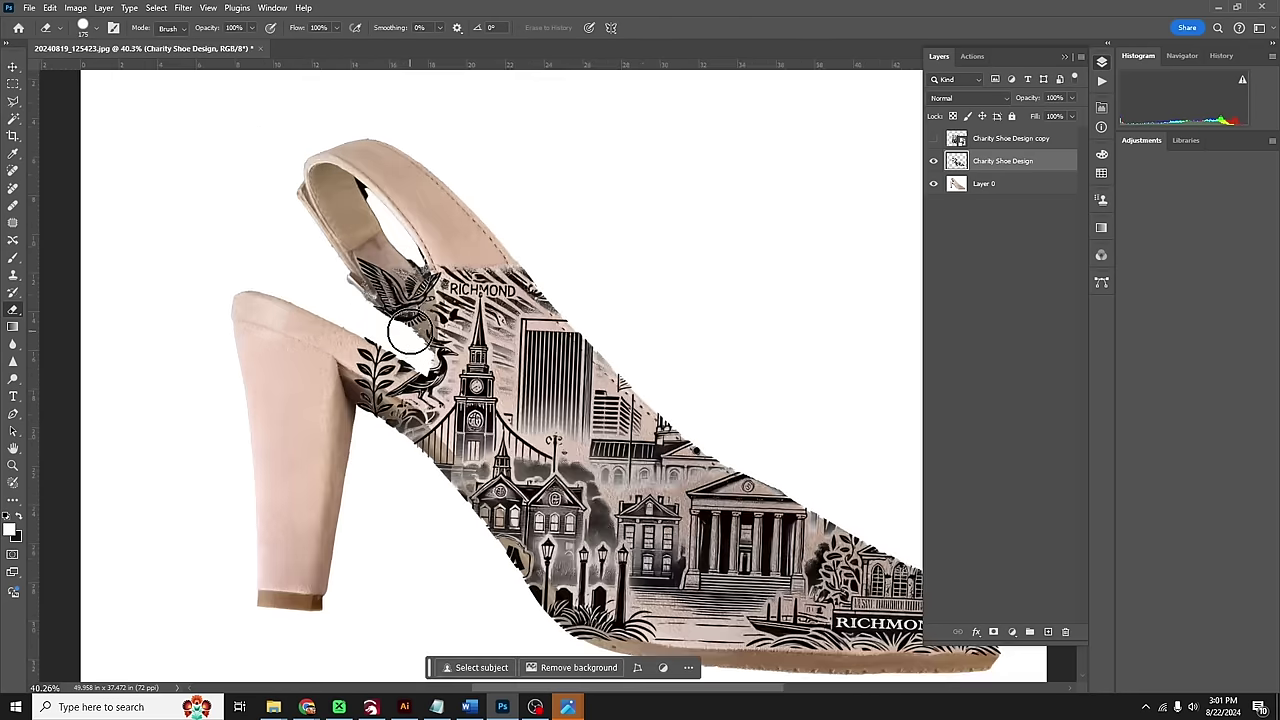
pyautogui.moveTo(408, 312)
pyautogui.mouseDown()
pyautogui.moveTo(400, 280)
pyautogui.moveTo(378, 270)
pyautogui.moveTo(386, 300)
pyautogui.mouseUp()
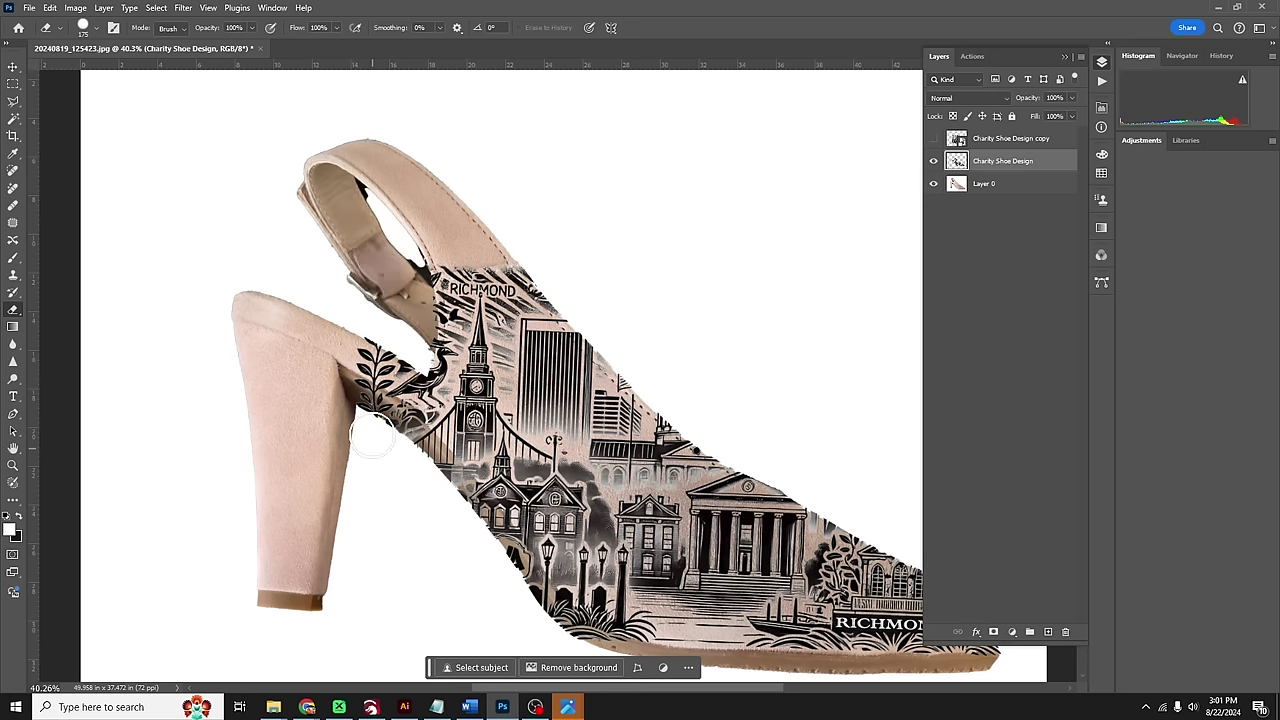
# Erase the mural overlapping the sole edge along the shoe's arch, from the heel down to the ball
pyautogui.moveTo(363, 427)
pyautogui.mouseDown()
pyautogui.moveTo(480, 536)
pyautogui.moveTo(548, 642)
pyautogui.mouseUp()
pyautogui.scroll(-2, 509, 571)
pyautogui.moveTo(509, 571)
pyautogui.mouseDown()
pyautogui.moveTo(543, 534)
pyautogui.moveTo(580, 563)
pyautogui.moveTo(577, 523)
pyautogui.mouseUp()
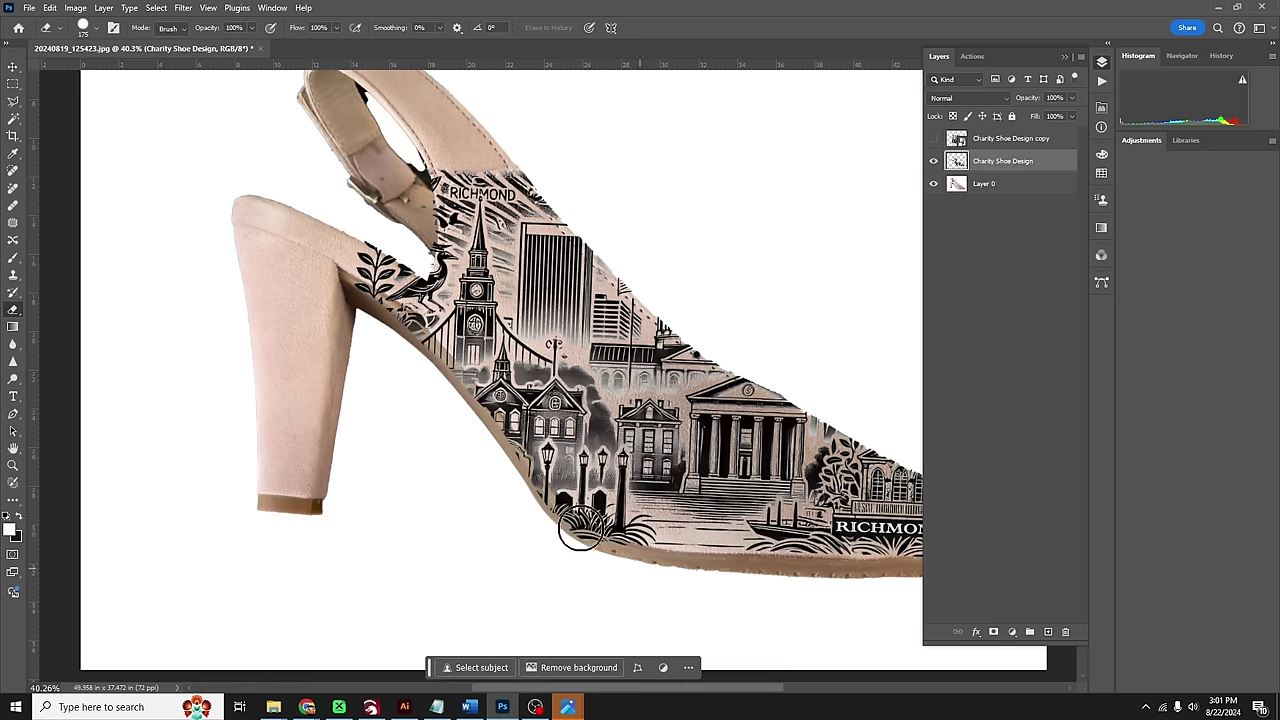
pyautogui.hotkey('ctrl', '0')
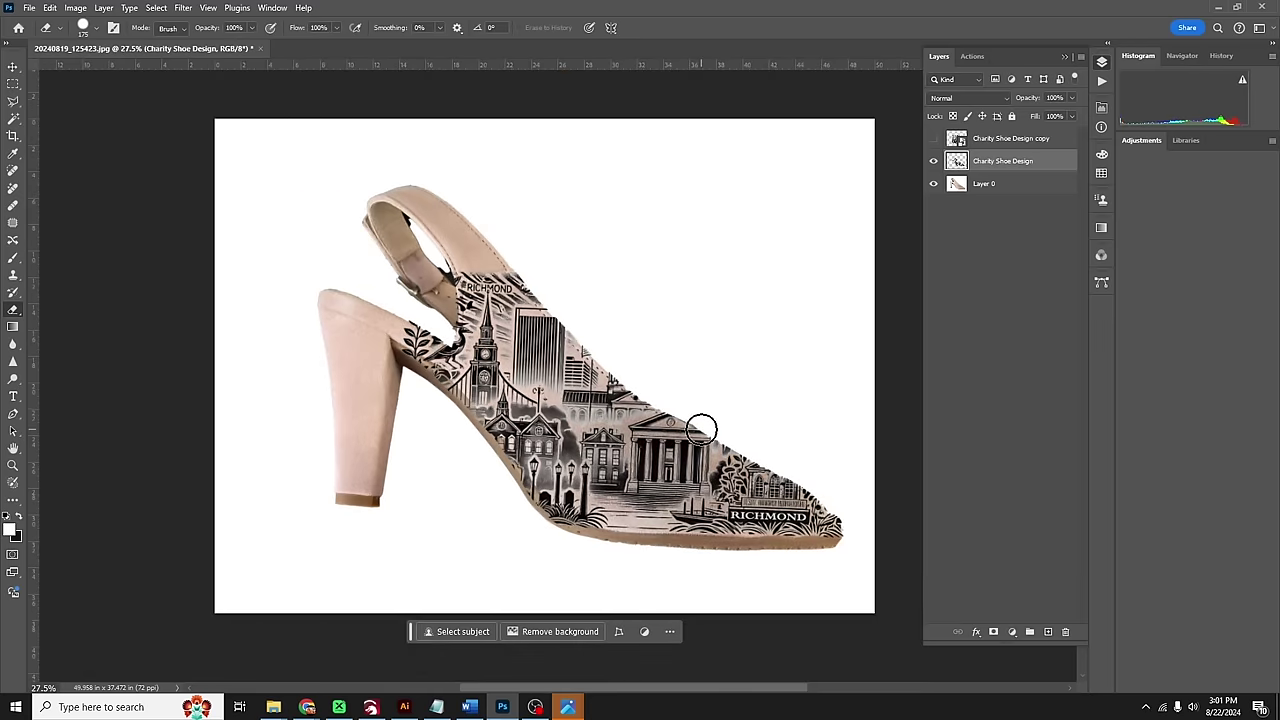
# Hide Layer 0 and crop the canvas closely around the trimmed mural to about 34.9 × 21.6 in
pyautogui.click(933, 184)
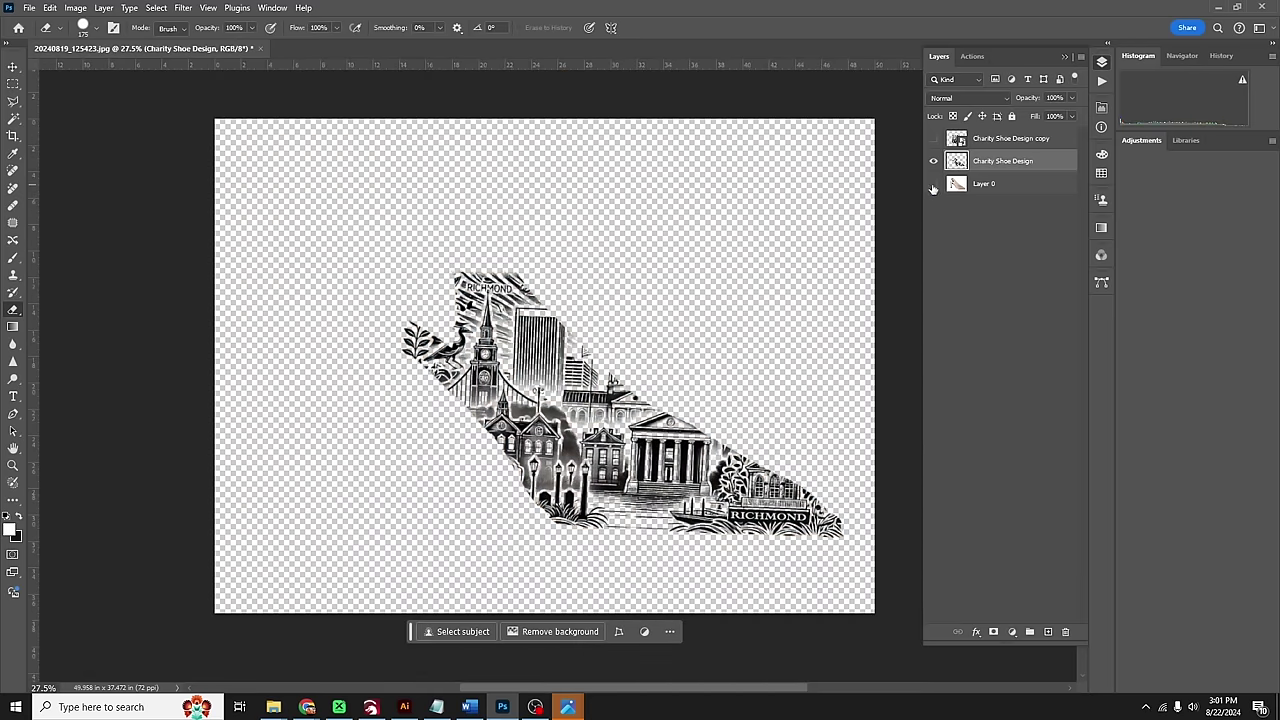
pyautogui.click(13, 136)
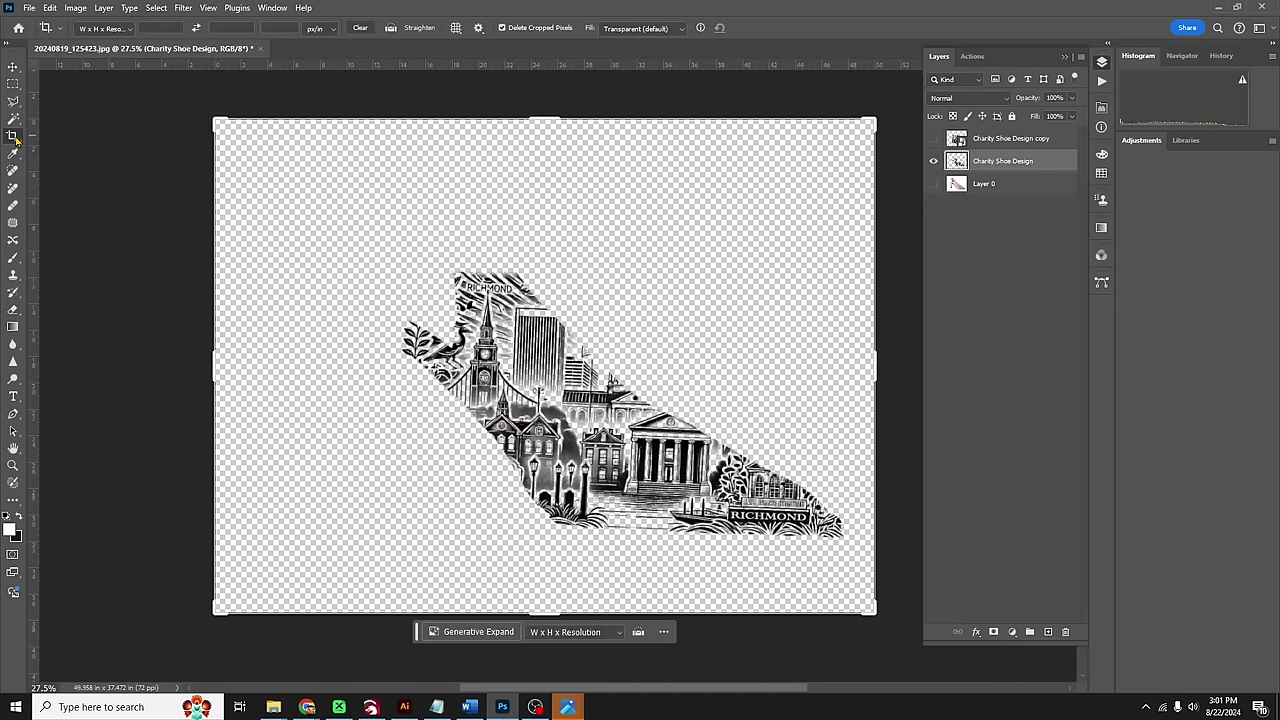
pyautogui.moveTo(228, 378); pyautogui.dragTo(313, 372)
pyautogui.moveTo(786, 365); pyautogui.dragTo(777, 365)
pyautogui.moveTo(552, 112); pyautogui.dragTo(551, 189)
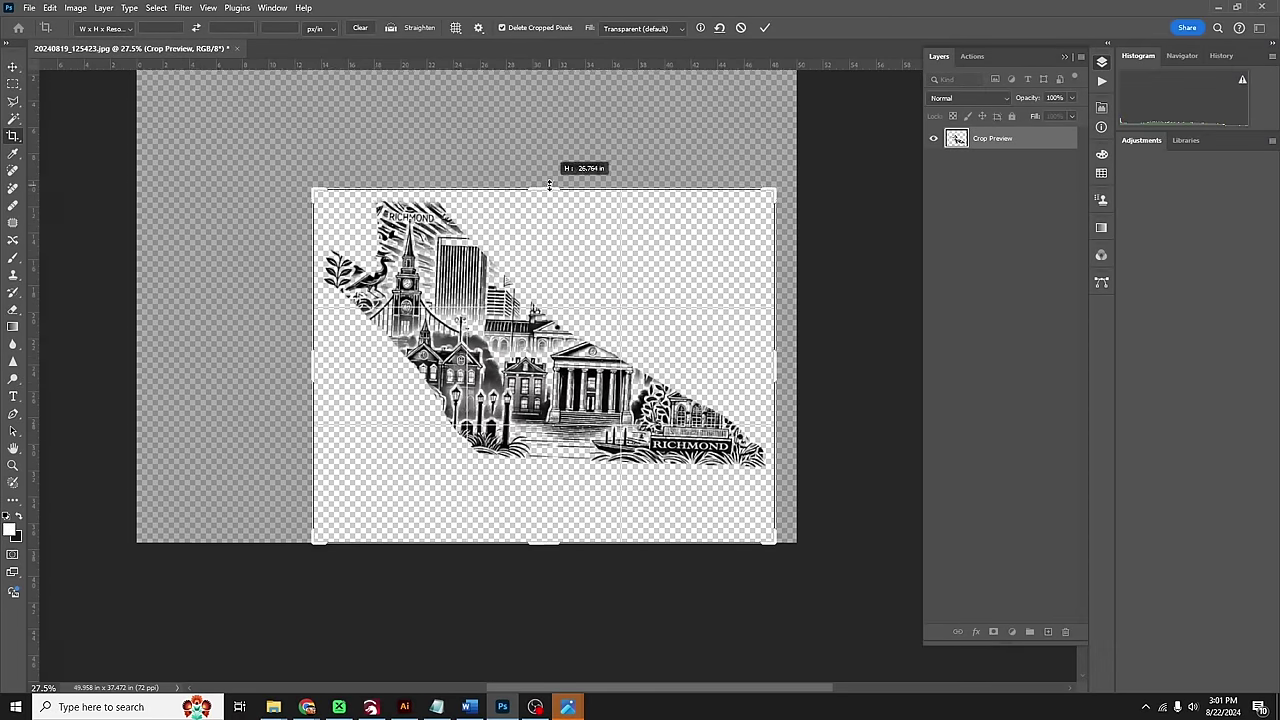
pyautogui.moveTo(550, 543); pyautogui.dragTo(550, 510)
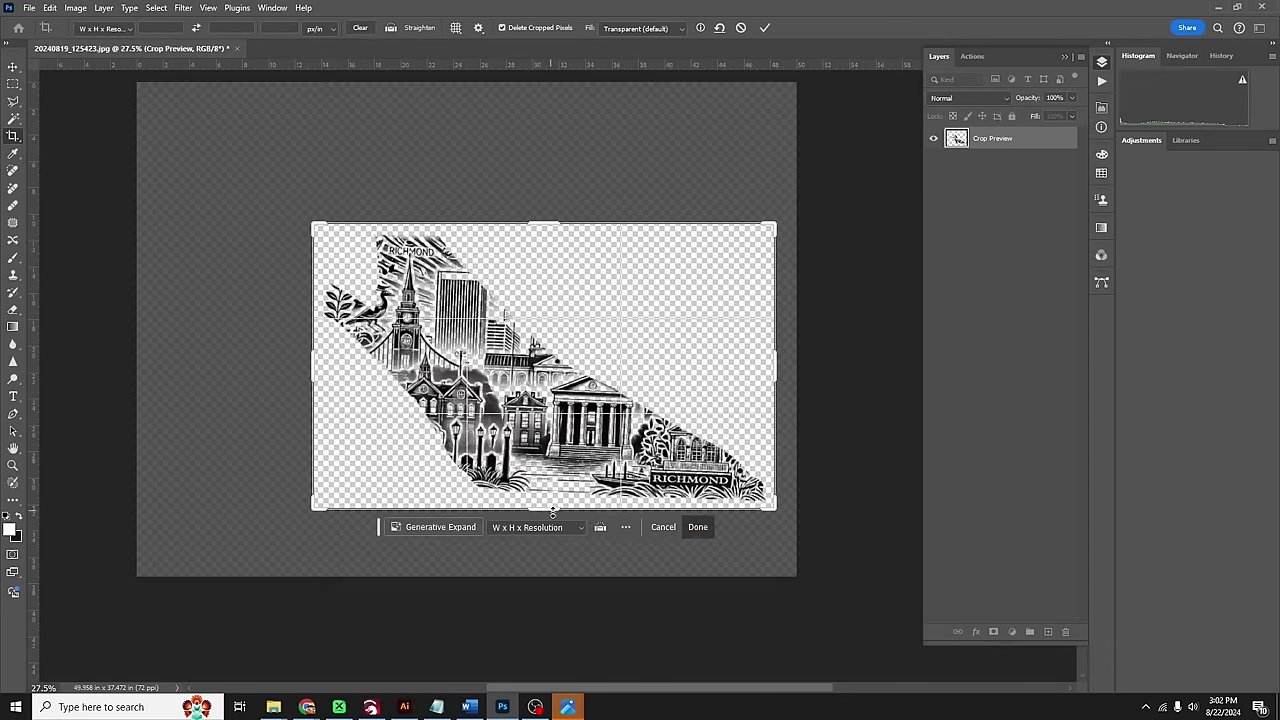
pyautogui.click(700, 527)
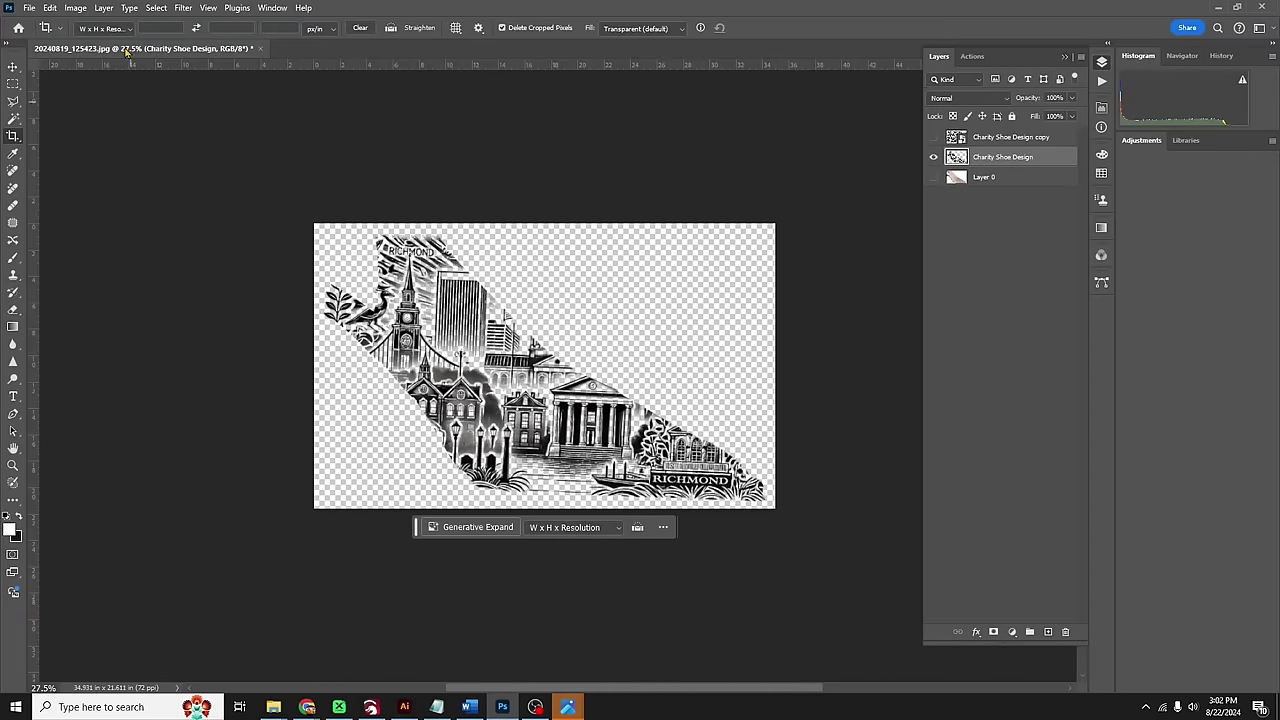
# Resize the image to 8 inches wide with proportions linked and the resolution at 72 pixels/inch
pyautogui.click(84, 8)
pyautogui.moveTo(96, 136)
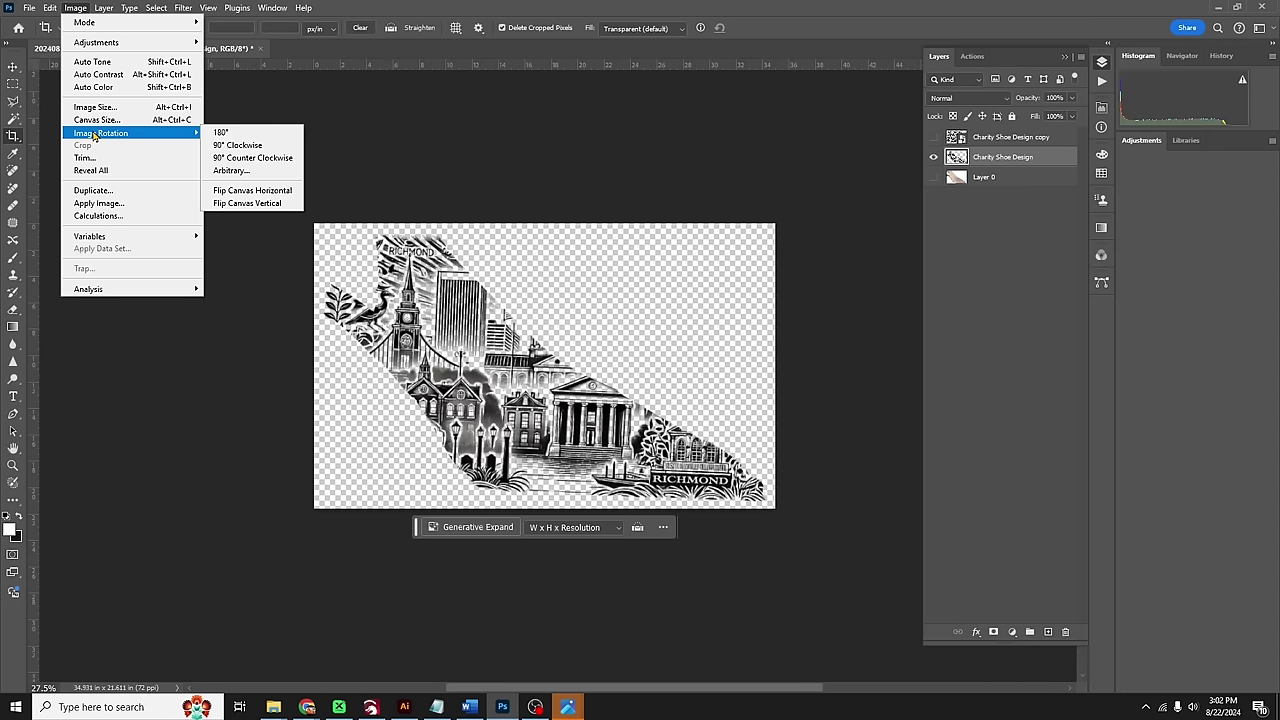
pyautogui.click(95, 107)
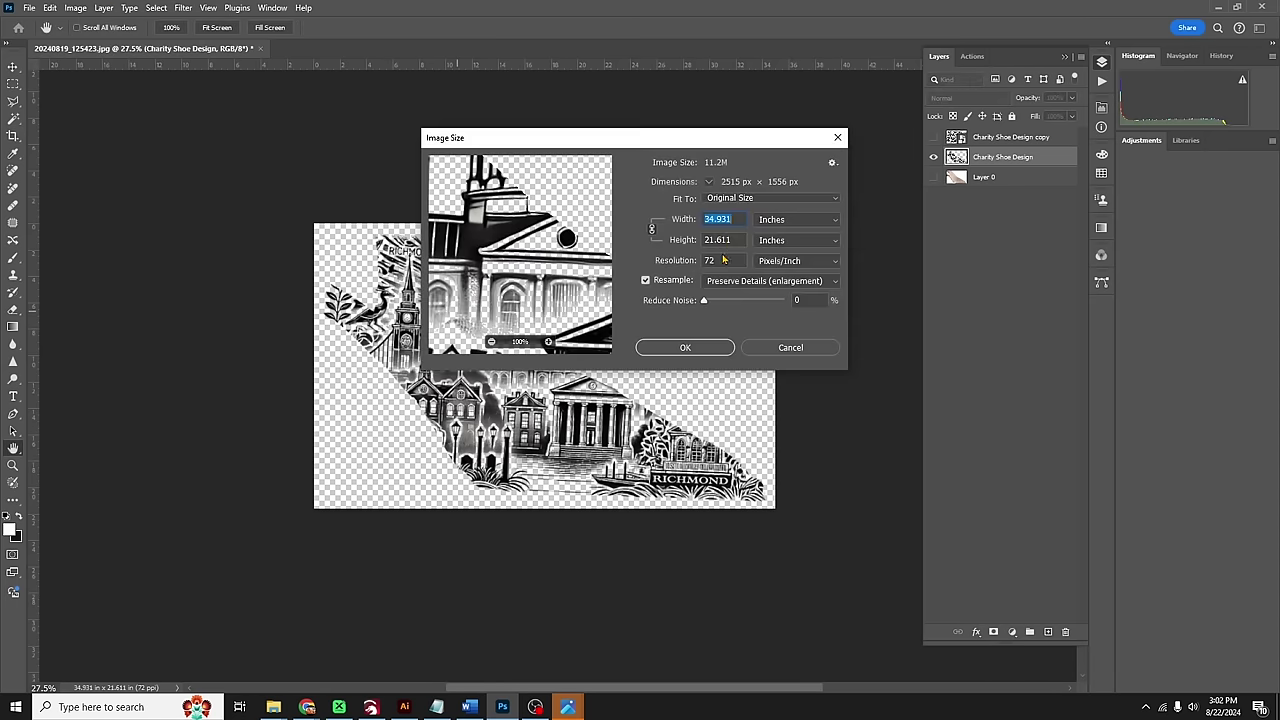
pyautogui.write('8')
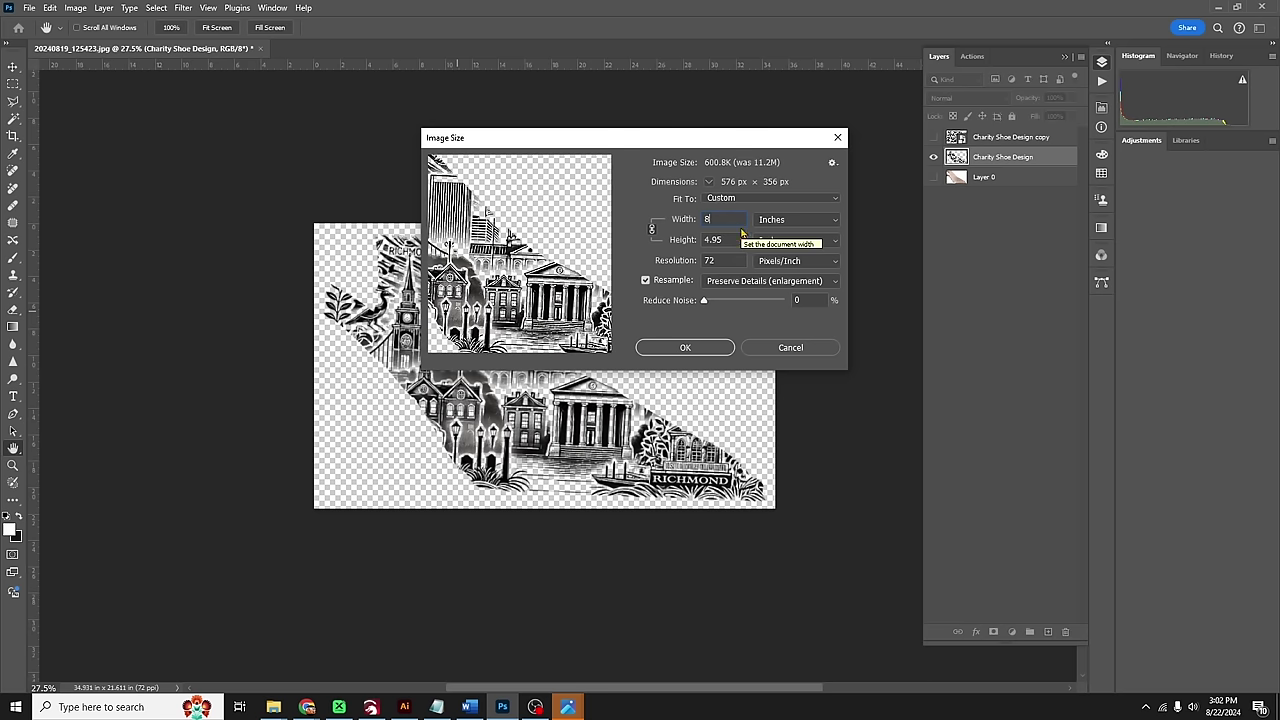
pyautogui.click(685, 347)
pyautogui.press('c')
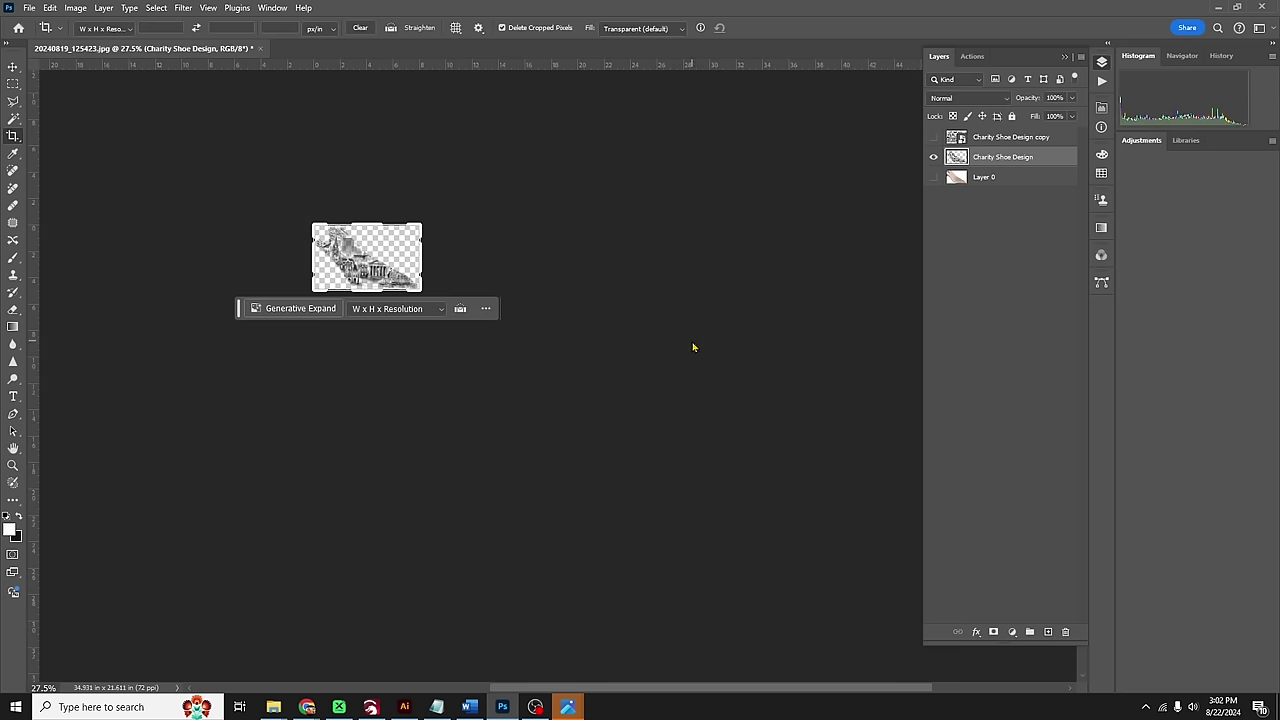
# Export the design as a transparent PNG named "Right Side Shoe Deisgn" in the CHARITY SHOES folder
pyautogui.click(29, 7)
pyautogui.moveTo(97, 243)
pyautogui.click(258, 251)
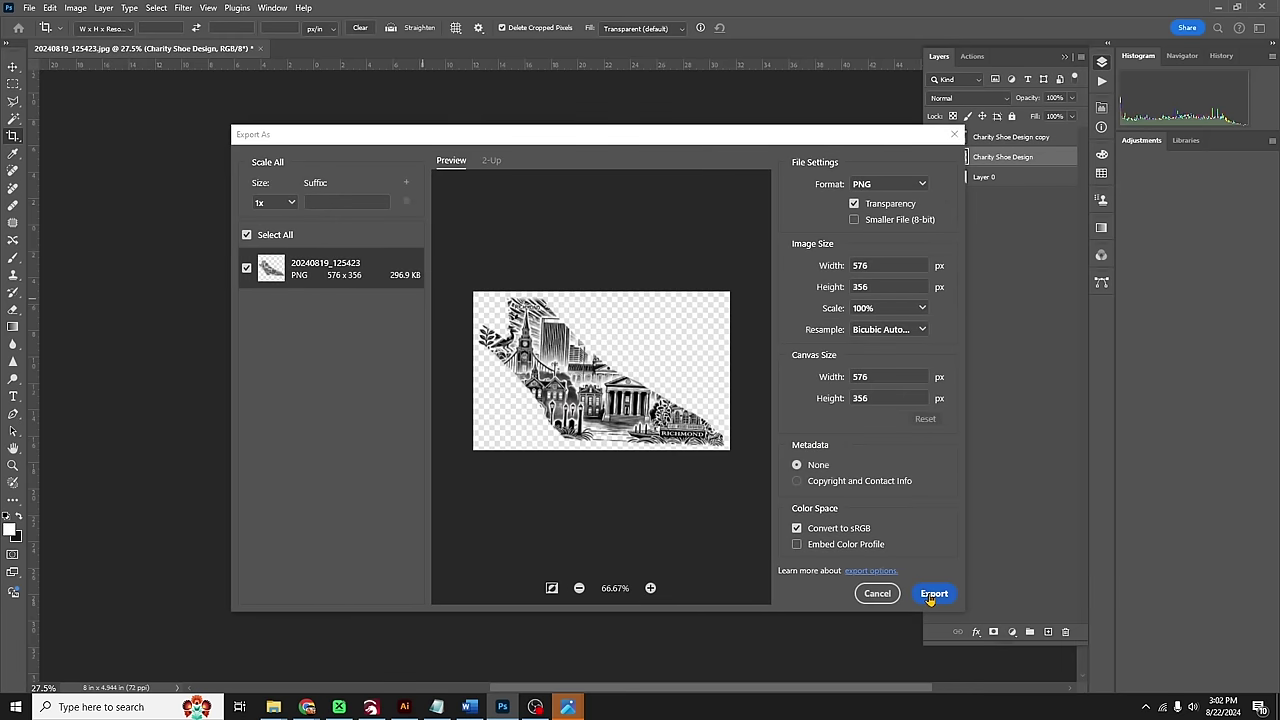
pyautogui.click(933, 593)
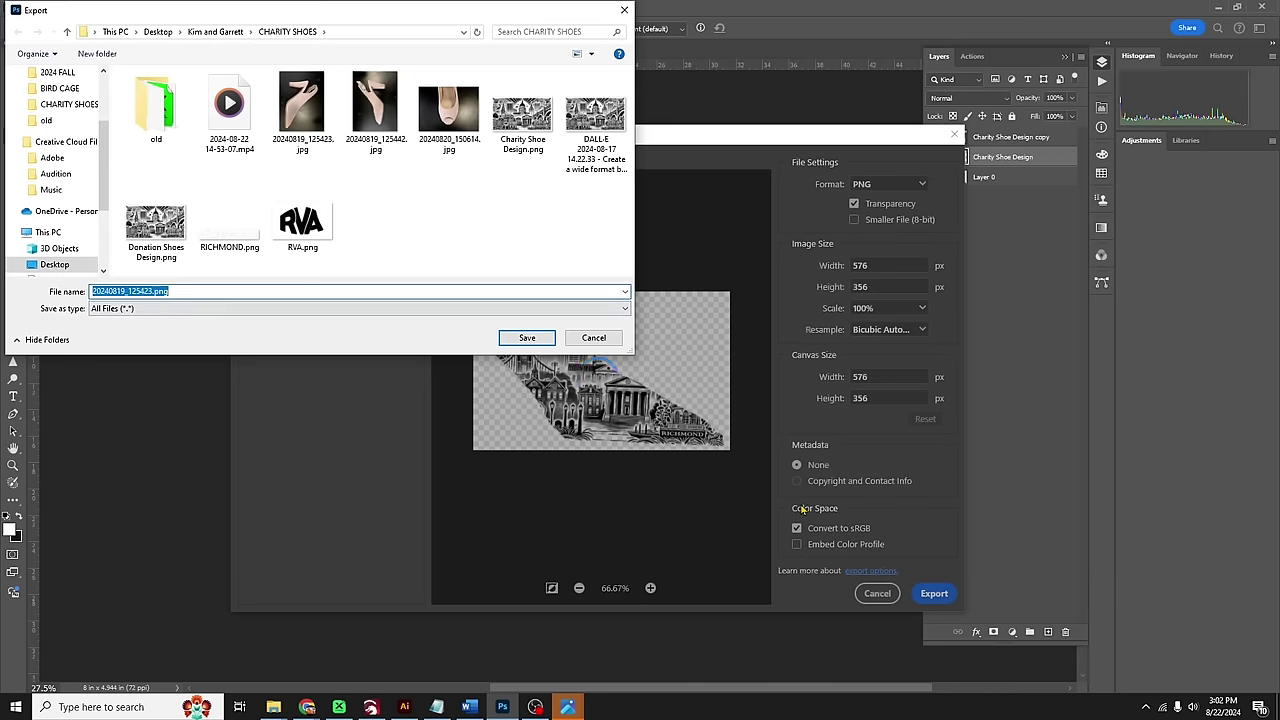
pyautogui.click(140, 292)
pyautogui.doubleClick(146, 292)
pyautogui.write('Right Side Shoe Deisgn')
pyautogui.click(527, 337)
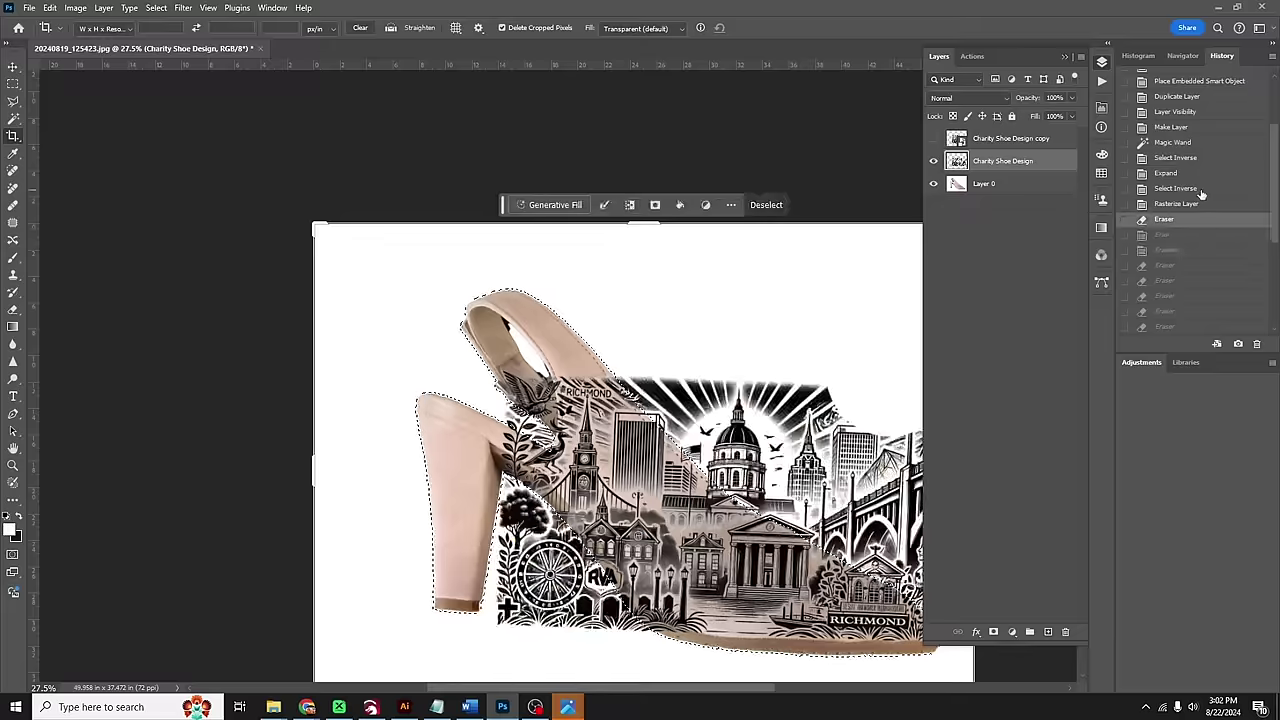